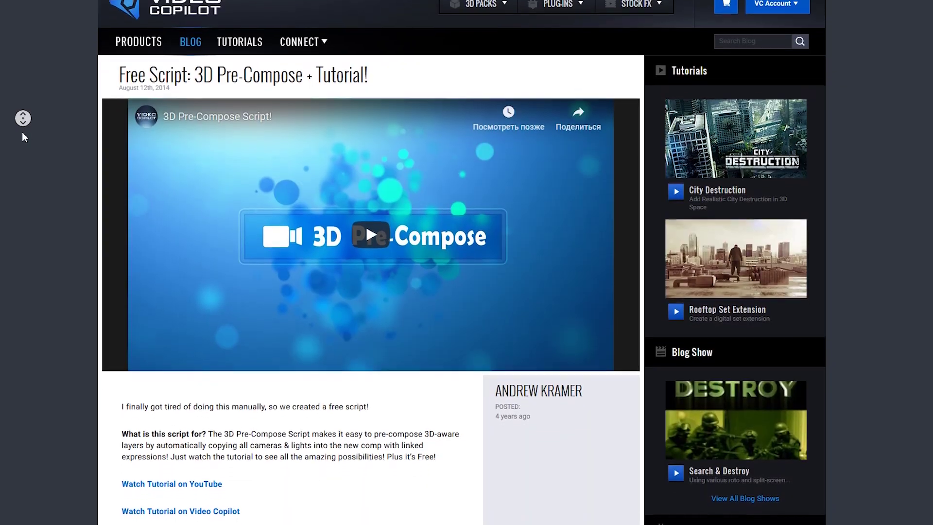
# Look through the Video Copilot blog page about the free 3D Pre-Compose script.
pyautogui.middleClick(23, 136)
pyautogui.middleClick(82, 345)
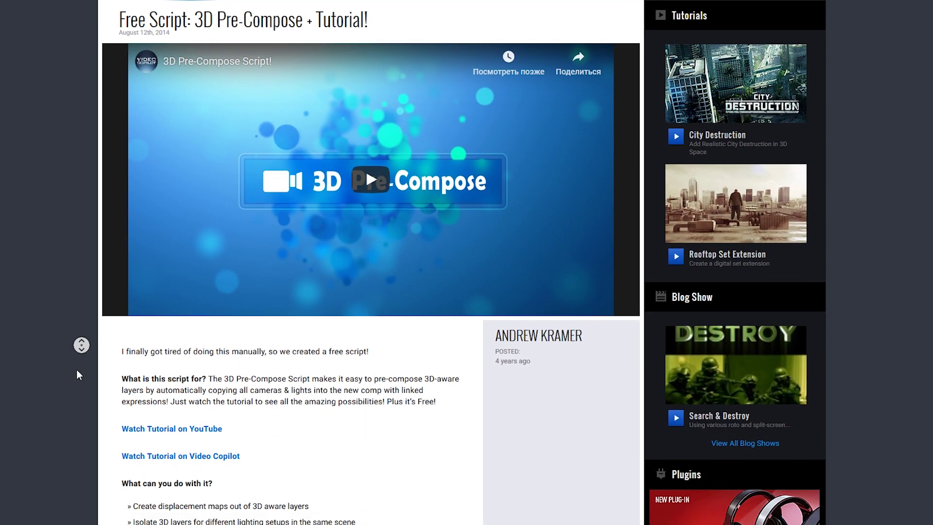
pyautogui.middleClick(79, 377)
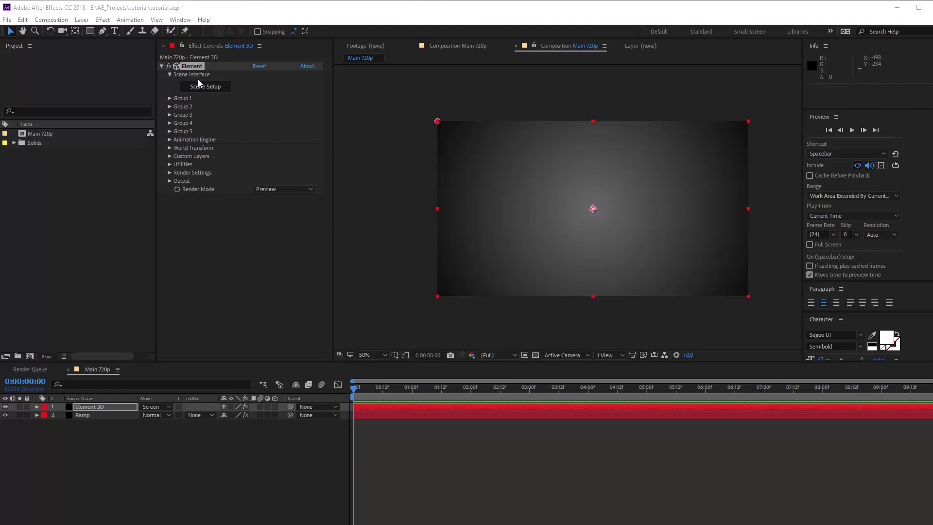
# Open the Element scene setup in After Effects and import the 2.obj model with the default import preferences.
pyautogui.click(200, 86)
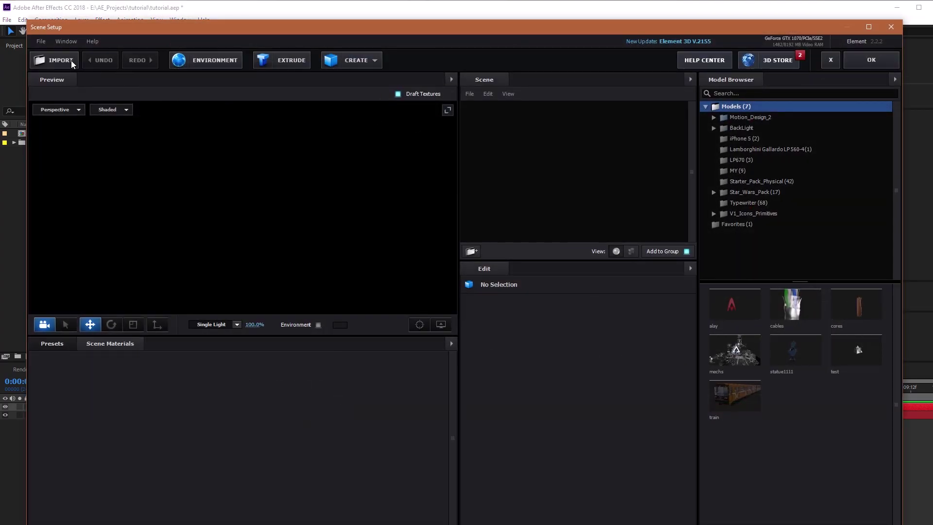
pyautogui.click(71, 60)
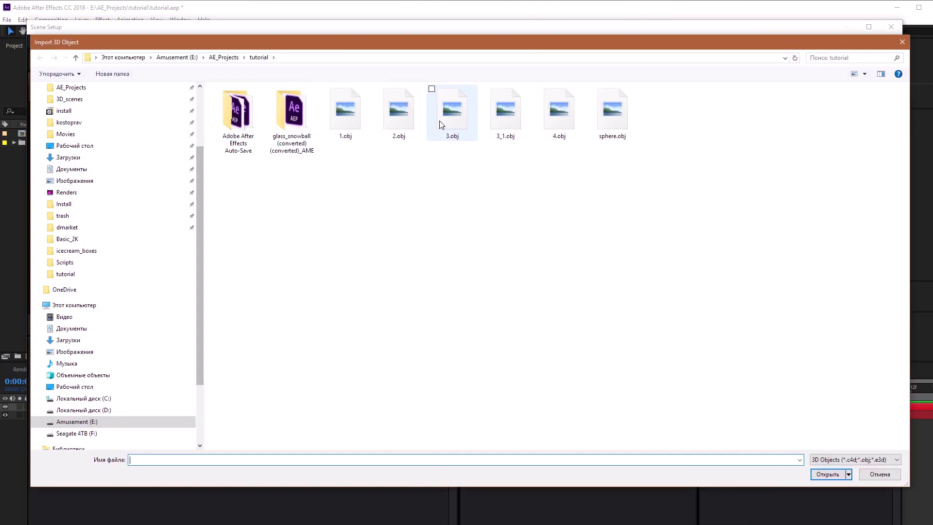
pyautogui.click(398, 116)
pyautogui.click(827, 473)
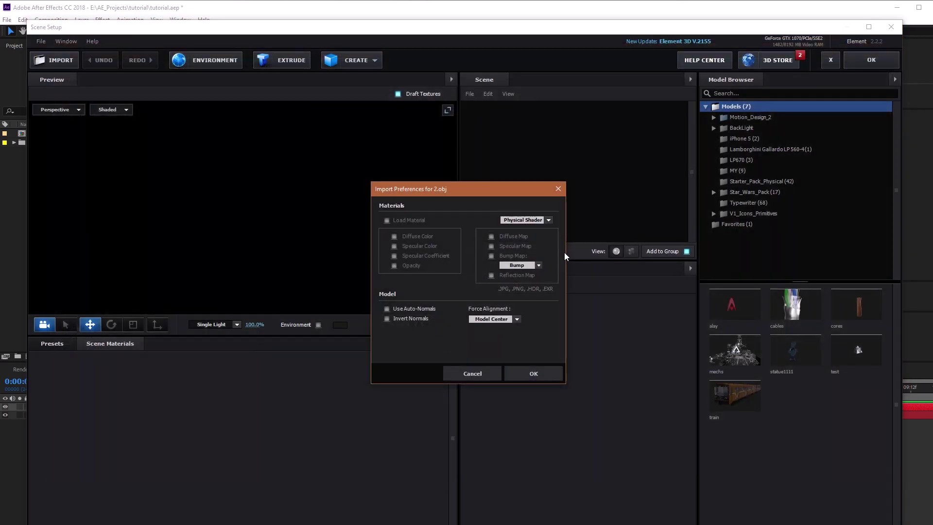
pyautogui.press('Return')
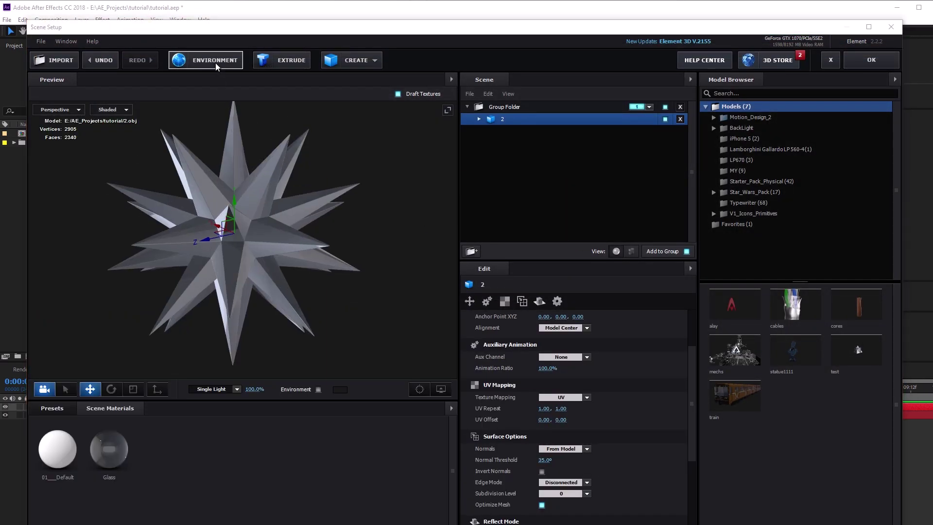
# Set the UV repeat of the Basic_2K_03.jpg environment texture to 3 by 2.
pyautogui.click(214, 60)
pyautogui.click(379, 309)
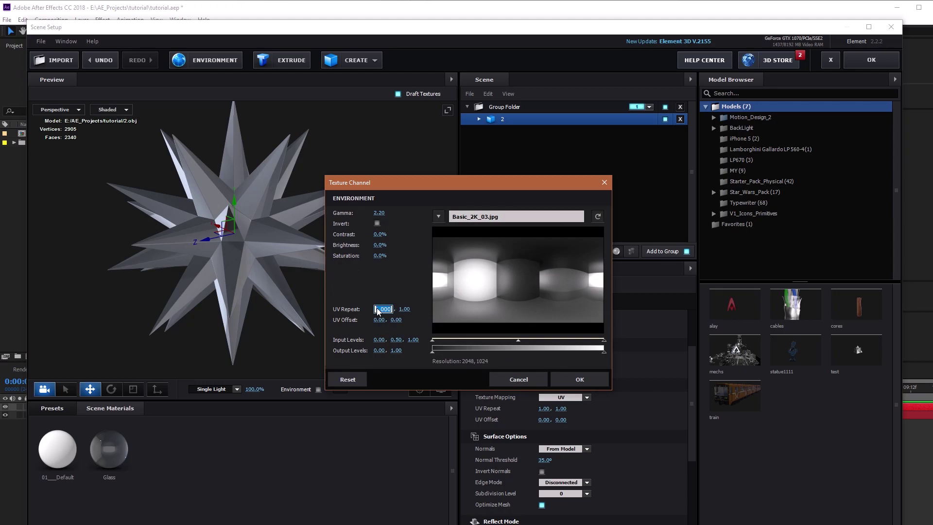
pyautogui.write('3')
pyautogui.press('Tab')
pyautogui.write('2')
pyautogui.click(588, 381)
# Change the refraction color of the model's Glass material to a medium light blue.
pyautogui.moveTo(342, 270)
pyautogui.mouseDown()
pyautogui.moveTo(276, 284)
pyautogui.moveTo(276, 298)
pyautogui.moveTo(327, 293)
pyautogui.moveTo(357, 273)
pyautogui.mouseUp()
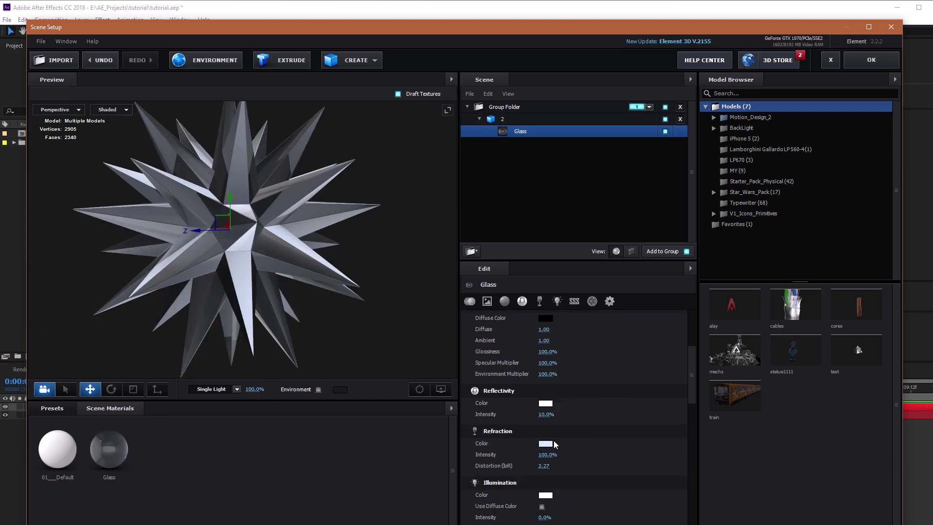
pyautogui.click(549, 444)
pyautogui.moveTo(541, 442); pyautogui.dragTo(521, 383)
pyautogui.click(628, 514)
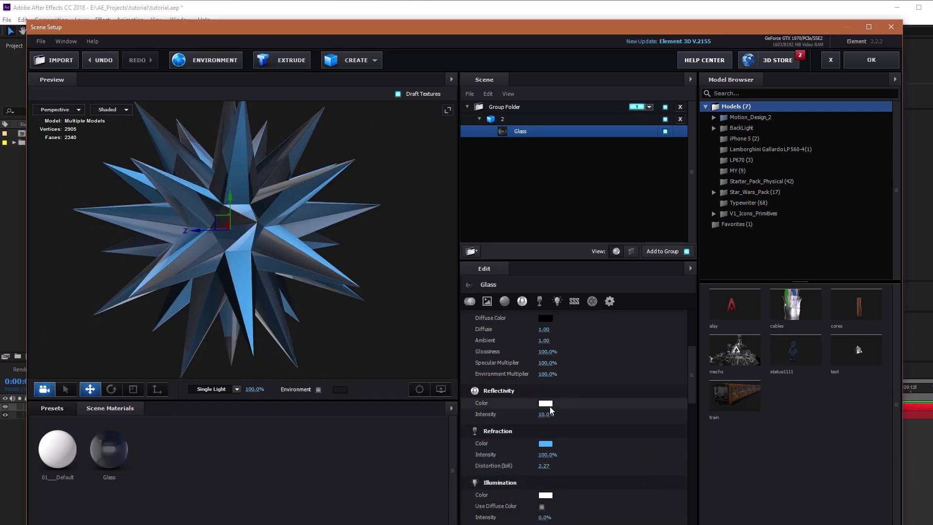
# Set the Glass material's reflectivity color to A7EDFF and apply the scene to the composition.
pyautogui.click(549, 404)
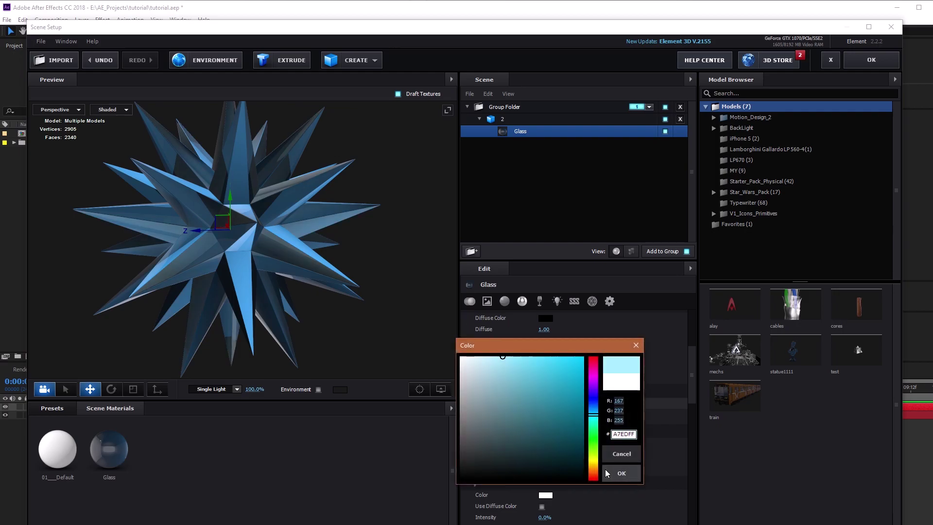
pyautogui.click(611, 473)
pyautogui.scroll(-3, 342, 204)
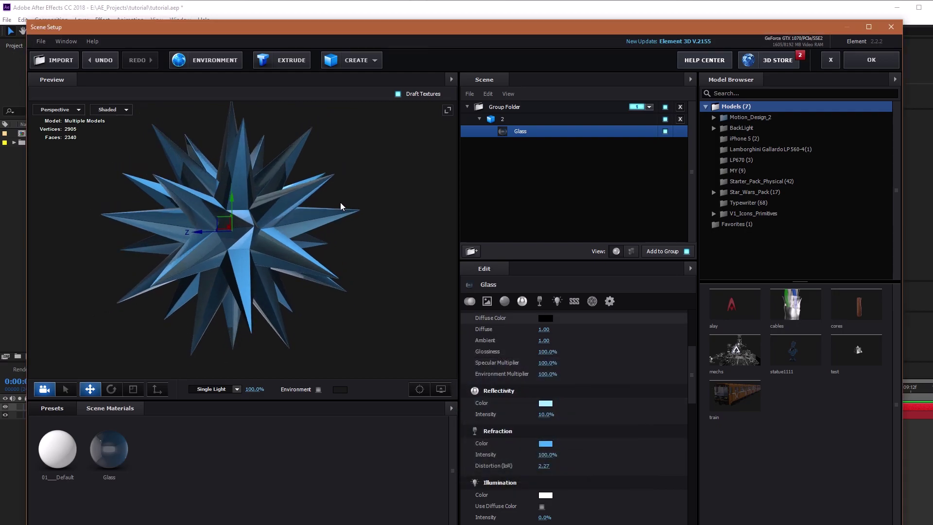
pyautogui.moveTo(341, 204); pyautogui.dragTo(384, 227)
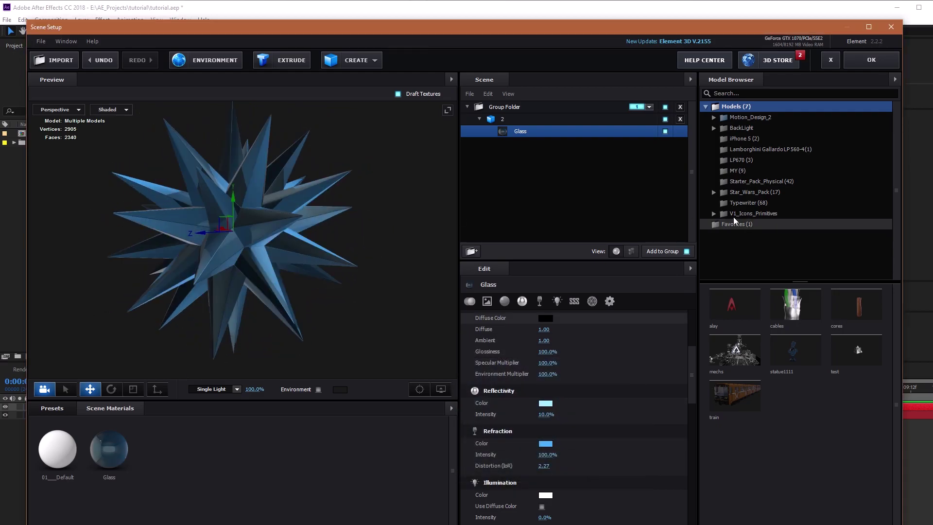
pyautogui.click(872, 60)
# Add a two-node 35mm camera to Main 720p and orbit it around the star for a more symmetrical view.
pyautogui.hotkey('ctrl', 'alt', 'shift', 'c')
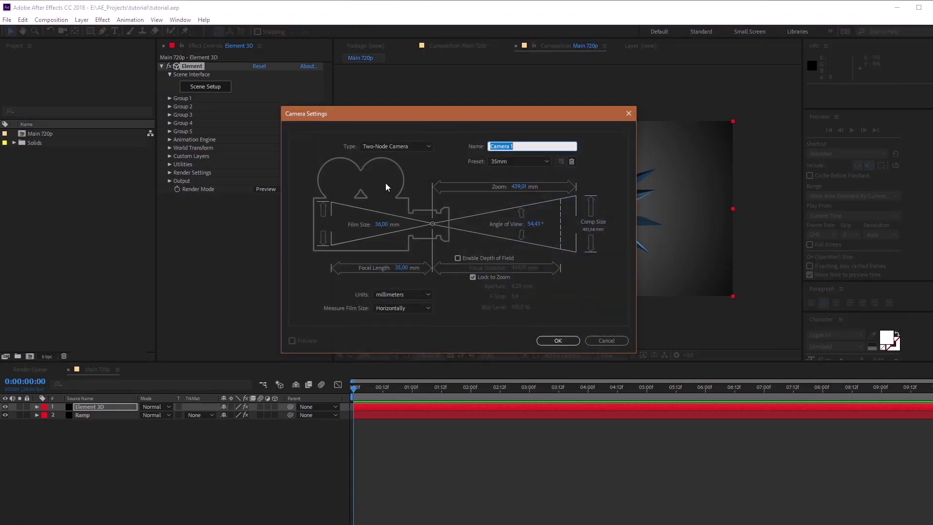
pyautogui.click(558, 340)
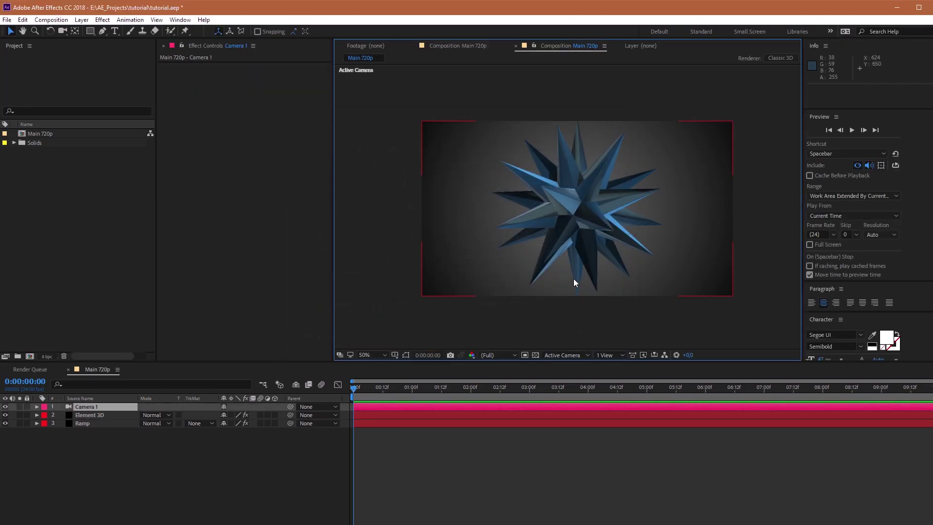
pyautogui.press('c')
pyautogui.moveTo(581, 256); pyautogui.dragTo(600, 267)
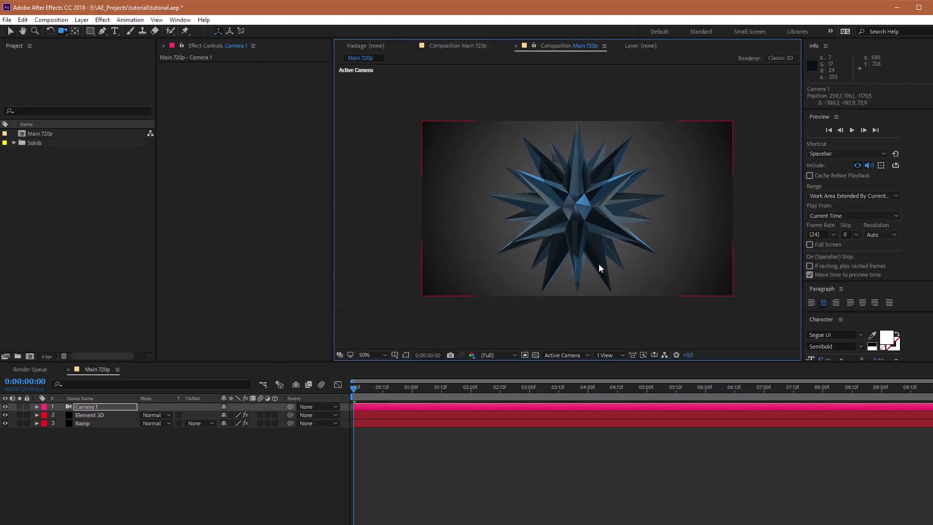
# Run the 3D Pre-Compose.jsx script on the Element 3D layer.
pyautogui.click(93, 415)
pyautogui.click(7, 20)
pyautogui.moveTo(73, 283)
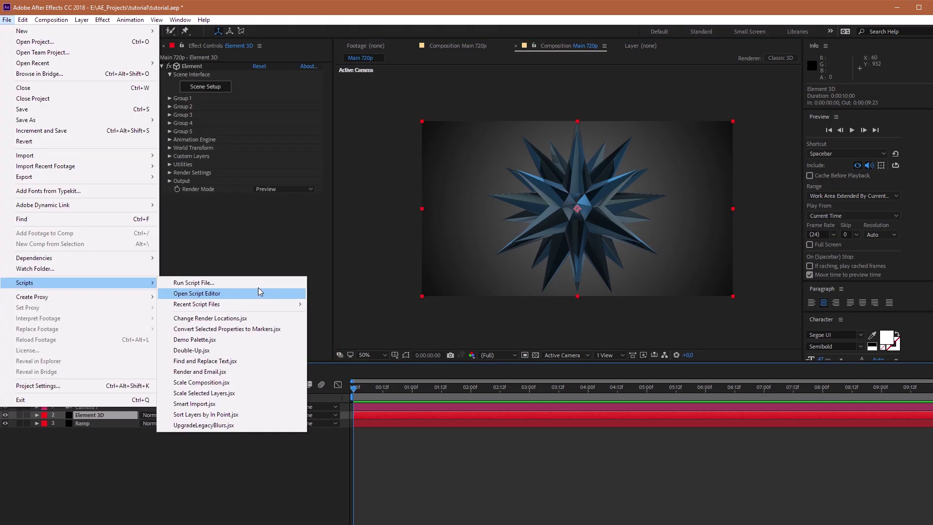
pyautogui.click(257, 283)
pyautogui.click(224, 132)
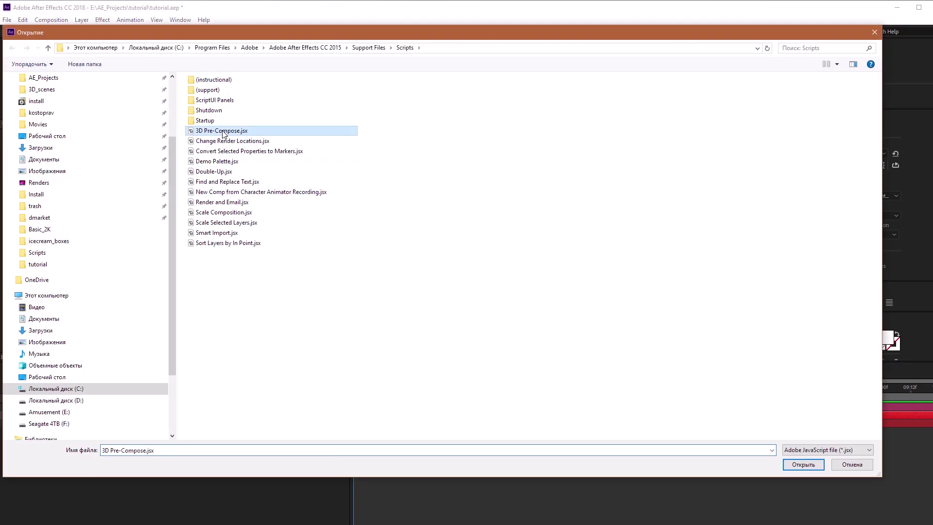
pyautogui.doubleClick(224, 132)
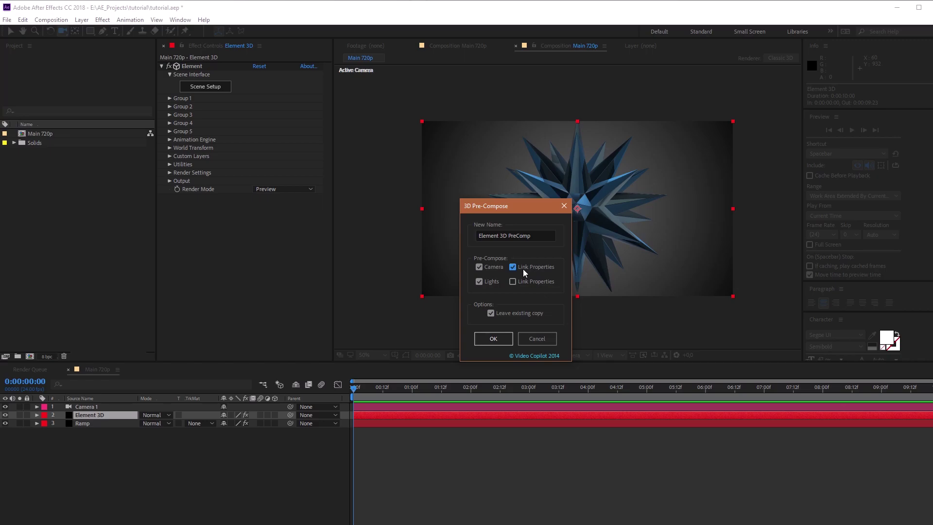
# Create the pre-composition under the name E3D_Back and rename it E3D_Zd in the project.
pyautogui.click(540, 240)
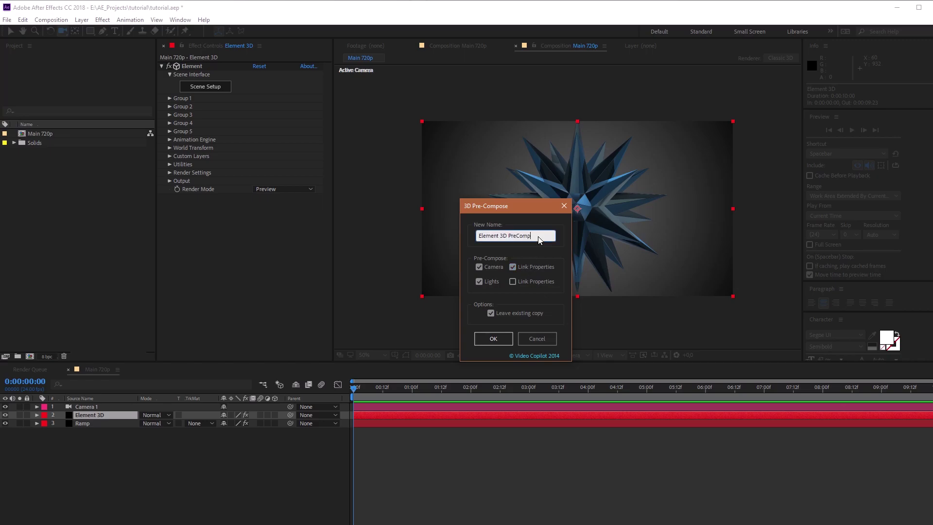
pyautogui.hotkey('ctrl', 'a')
pyautogui.write('E')
pyautogui.press('Return')
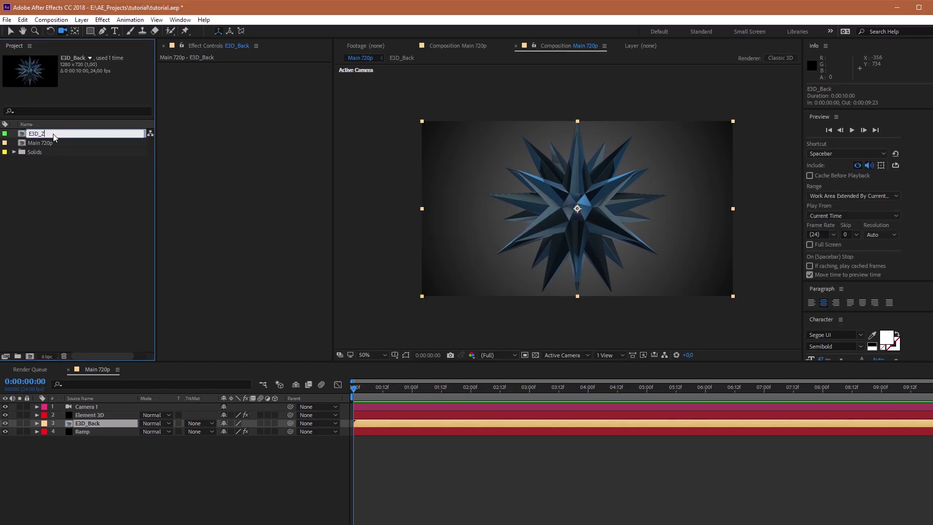
# Duplicate the Element 3D layer in Main 720p and hide the E3D_Zd layer.
pyautogui.click(89, 414)
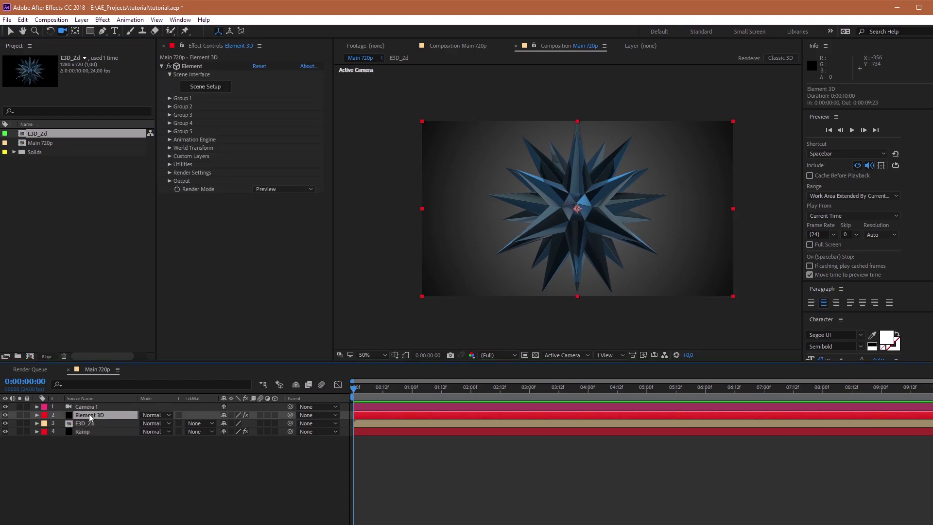
pyautogui.hotkey('ctrl', 'd')
pyautogui.click(107, 424)
pyautogui.click(5, 432)
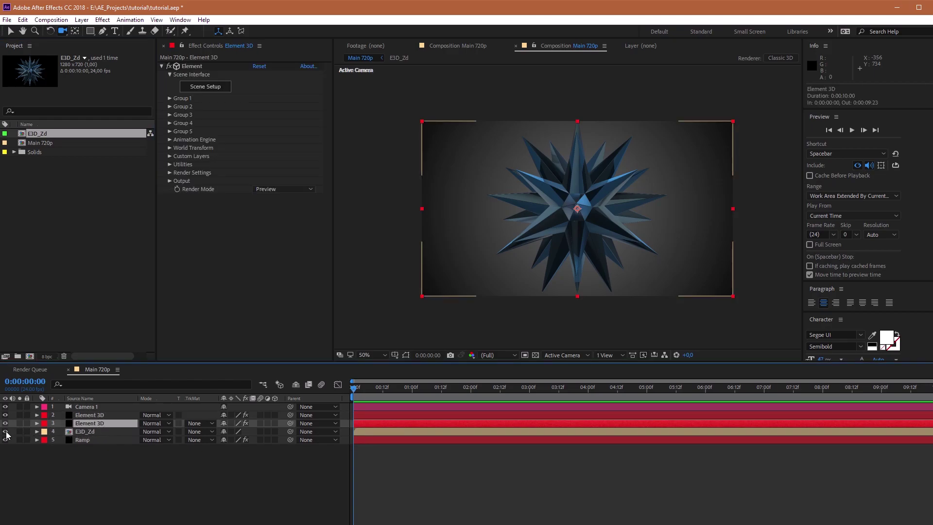
pyautogui.doubleClick(89, 432)
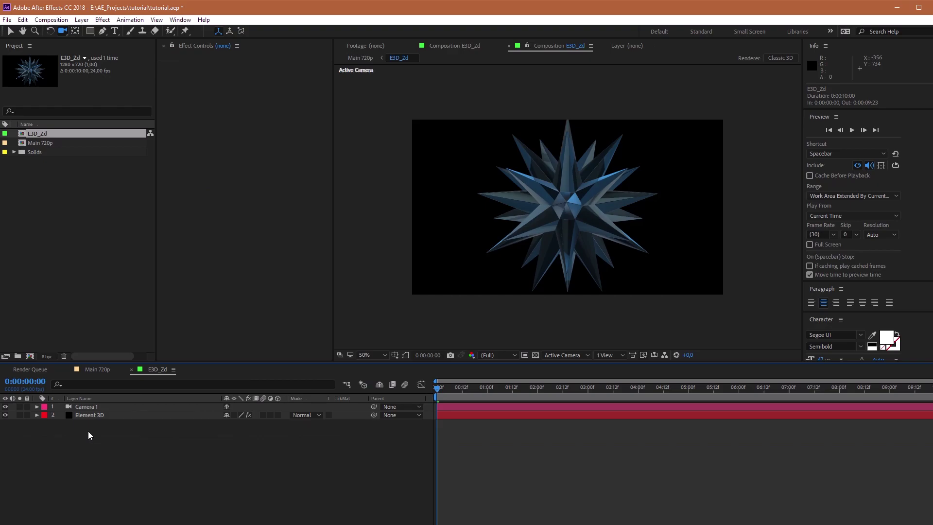
pyautogui.click(97, 370)
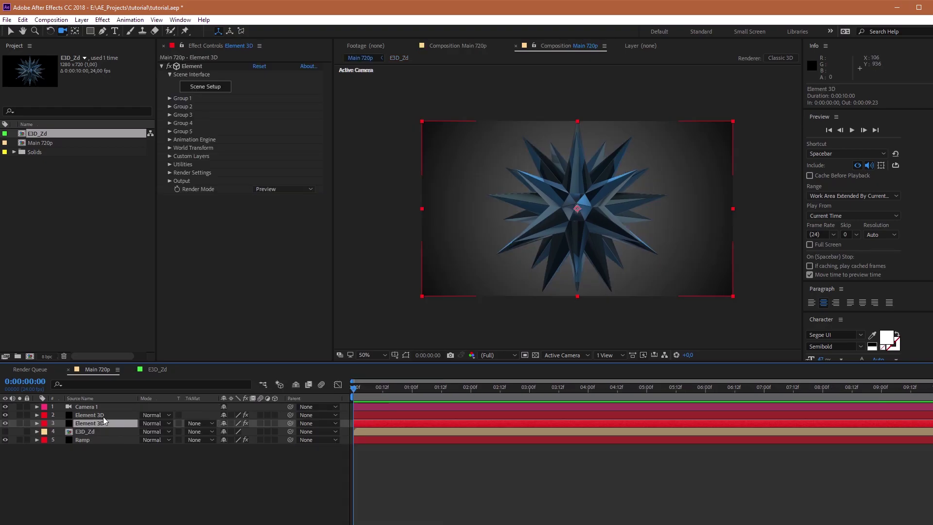
# Invert the normals of model 2 in the lower Element 3D layer's scene and apply the change.
pyautogui.click(202, 90)
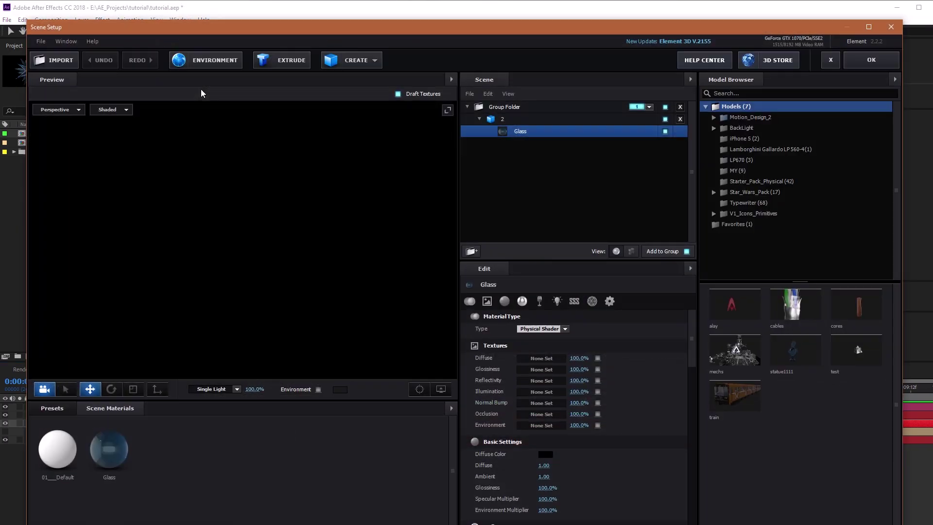
pyautogui.click(479, 119)
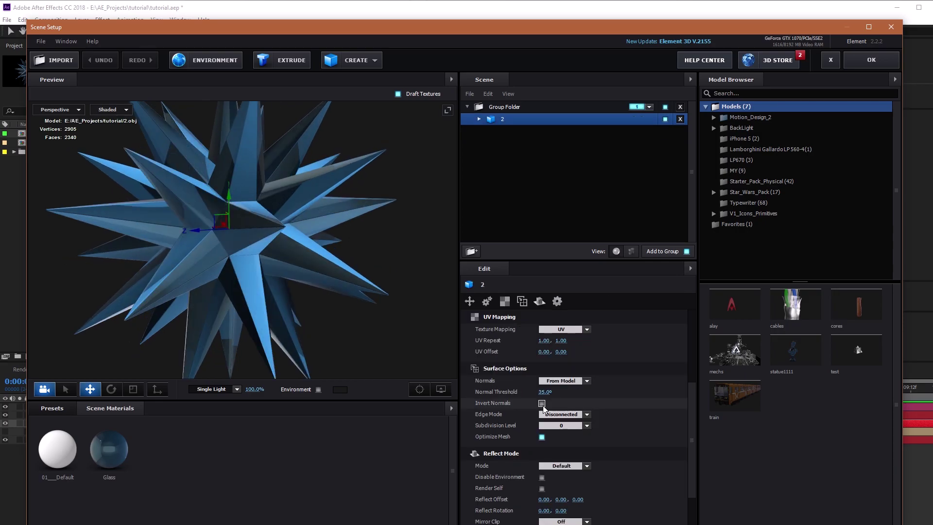
pyautogui.click(542, 403)
pyautogui.moveTo(419, 352); pyautogui.dragTo(401, 328)
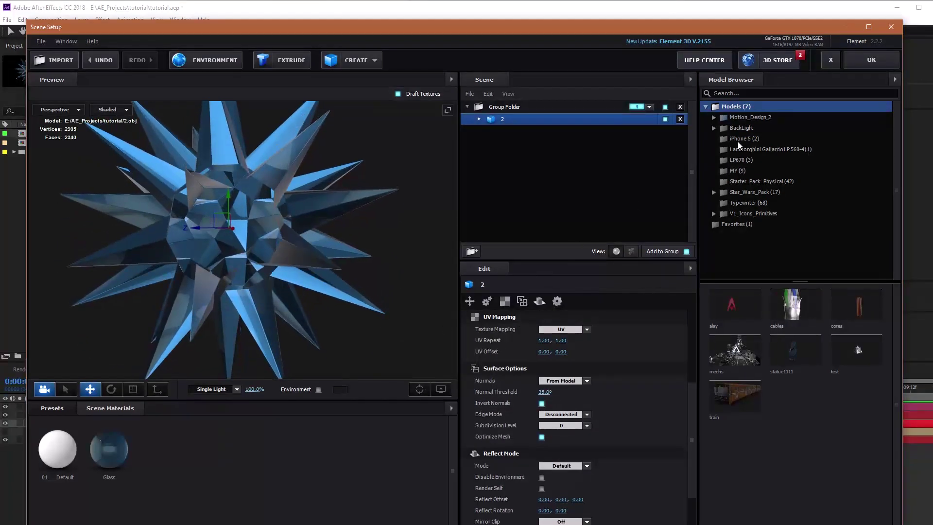
pyautogui.click(871, 59)
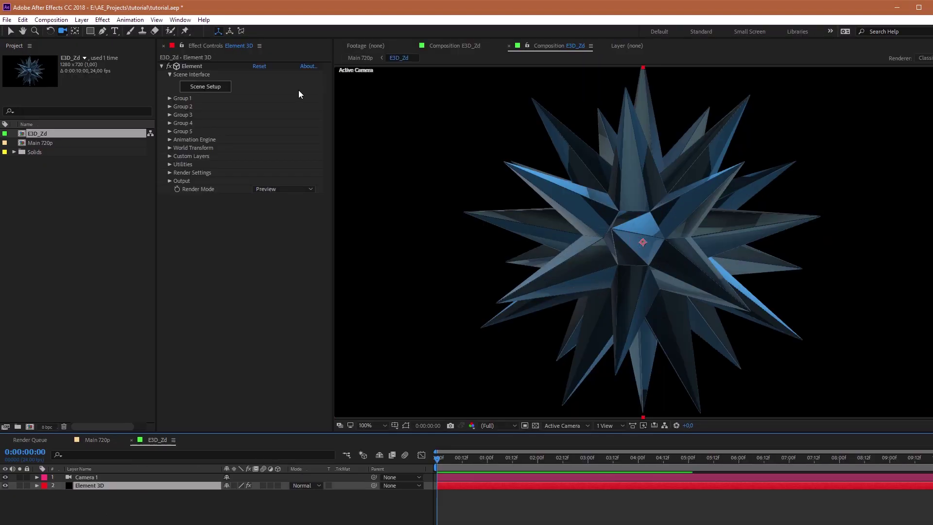
# Output the Element 3D layer in E3D_Zd as Z Depth, with Z Depth Start 0 and Z Depth End 2050.
pyautogui.click(170, 181)
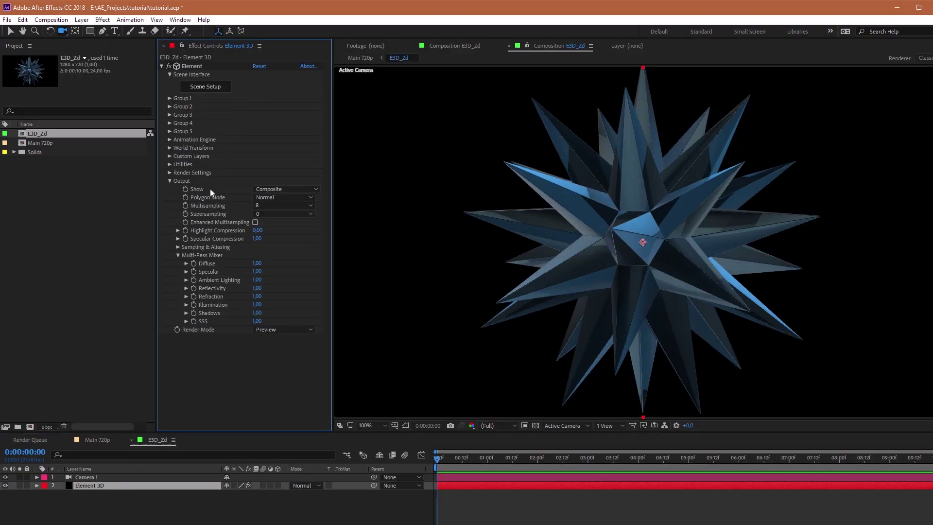
pyautogui.click(287, 191)
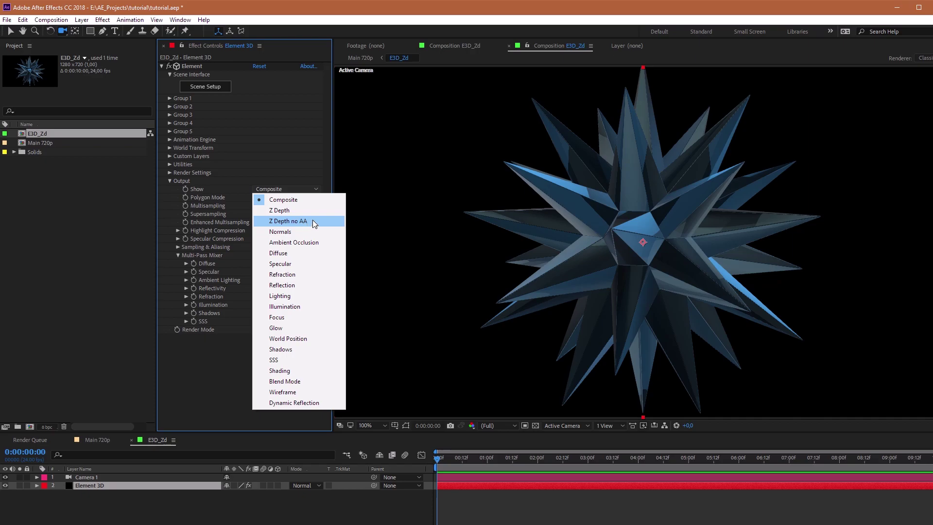
pyautogui.click(310, 211)
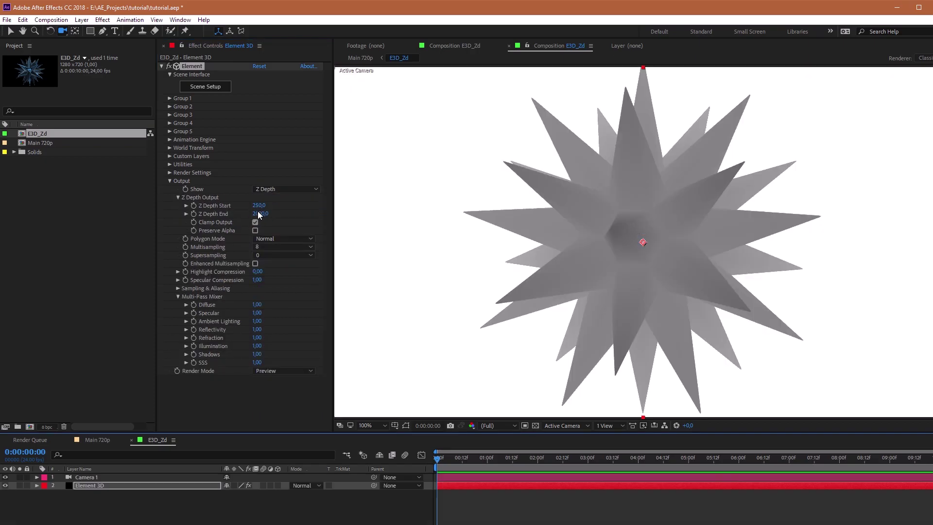
pyautogui.moveTo(258, 212)
pyautogui.mouseDown()
pyautogui.moveTo(268, 213)
pyautogui.moveTo(244, 205)
pyautogui.mouseUp()
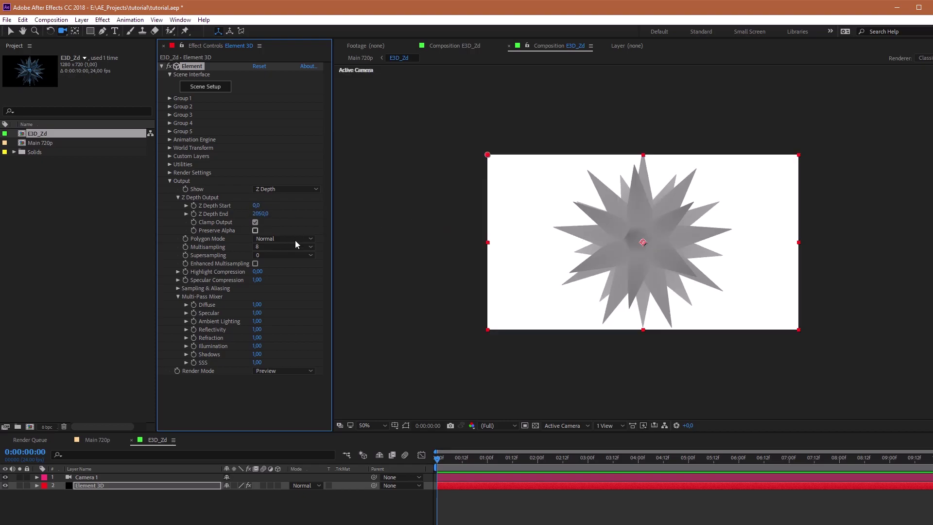
# In Main 720p, move E3D_Zd above the upper Element 3D layer, assign it as that layer's inverted luma matte, and show the transparency grid.
pyautogui.click(99, 440)
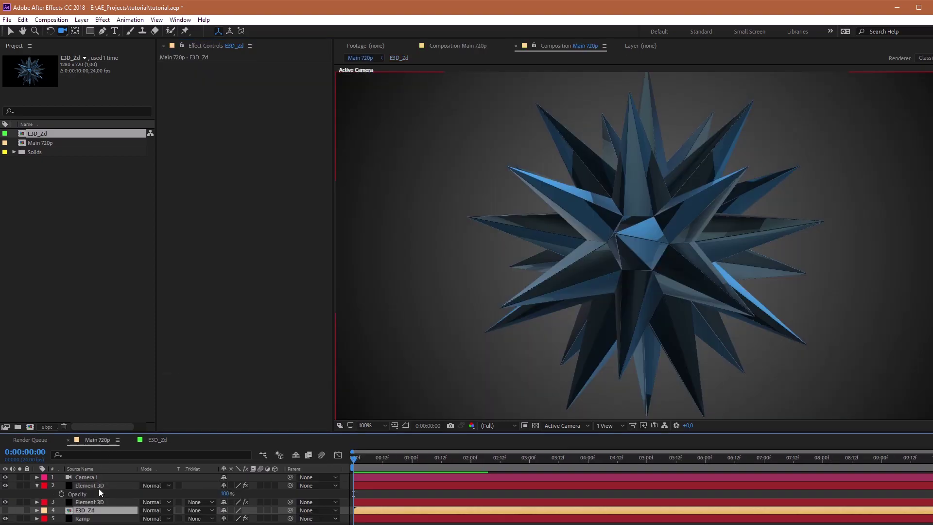
pyautogui.moveTo(95, 509); pyautogui.dragTo(101, 485)
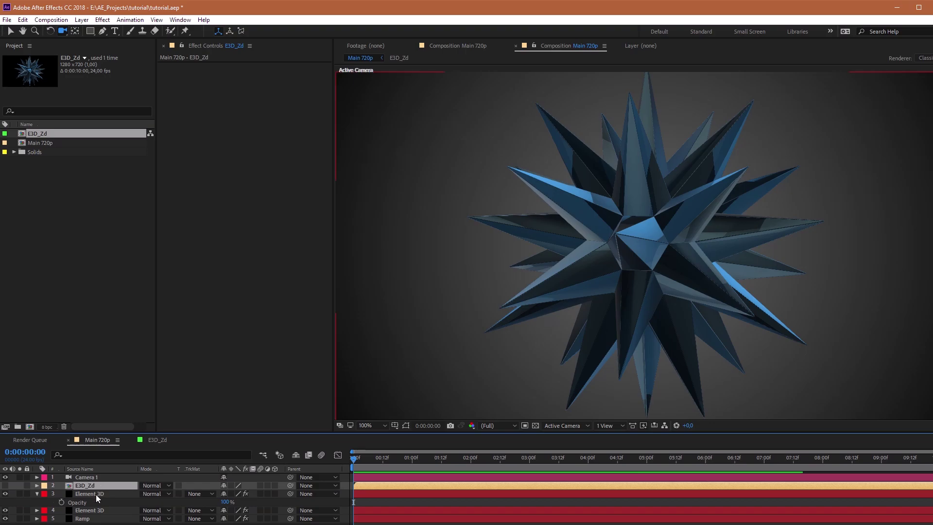
pyautogui.click(96, 494)
pyautogui.click(200, 494)
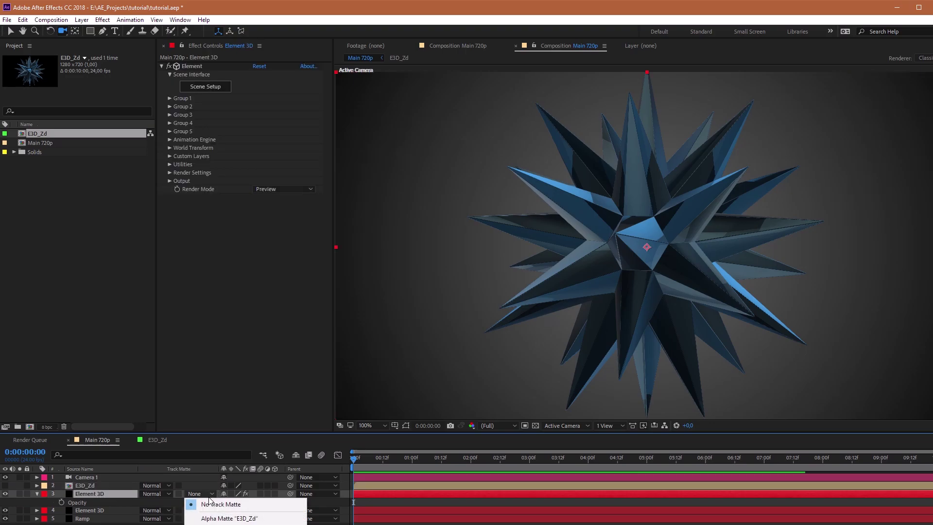
pyautogui.click(218, 524)
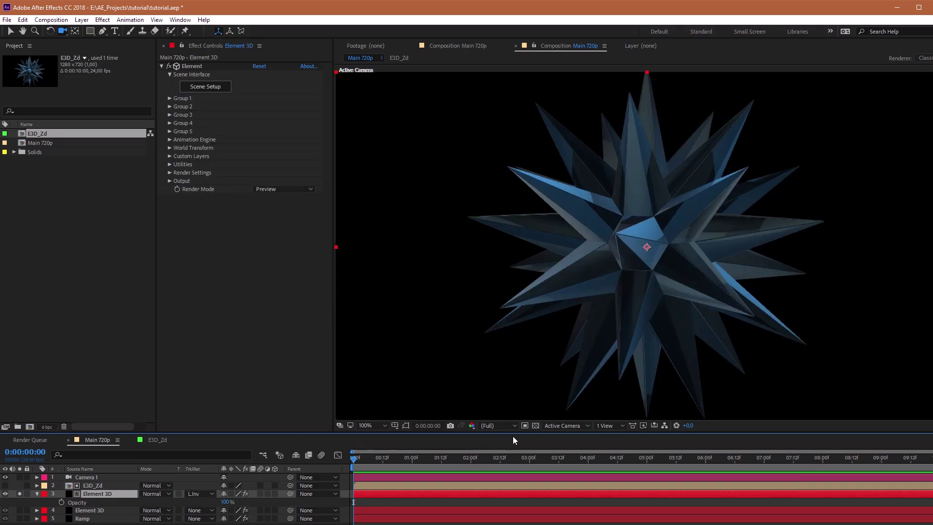
pyautogui.click(539, 425)
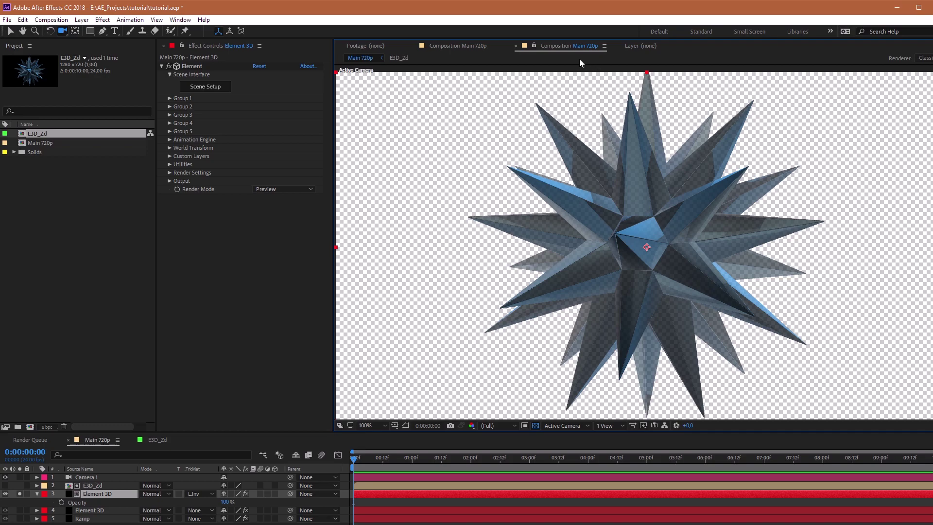
# Lock the Main 720p viewer and raise the Z Depth Start to 1020 and Z Depth End to 2410 in E3D_Zd's Element effect.
pyautogui.click(535, 45)
pyautogui.click(151, 442)
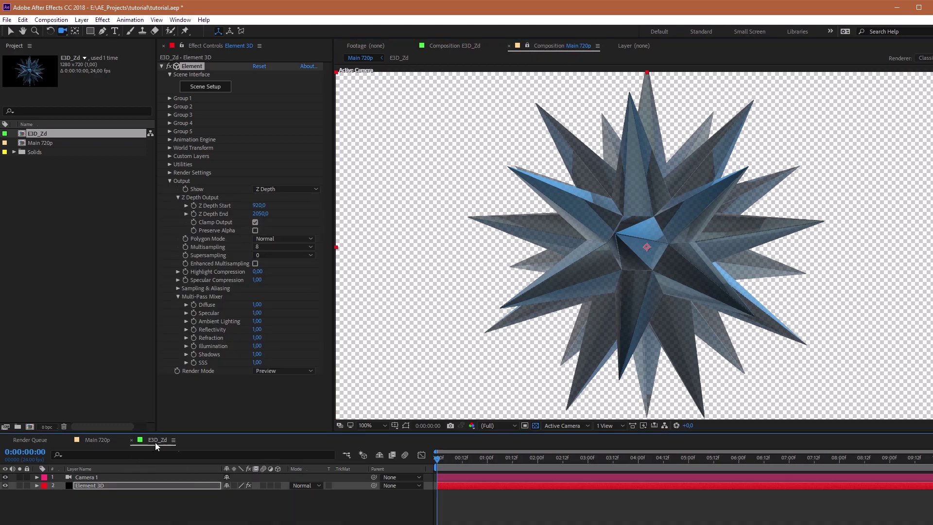
pyautogui.click(267, 214)
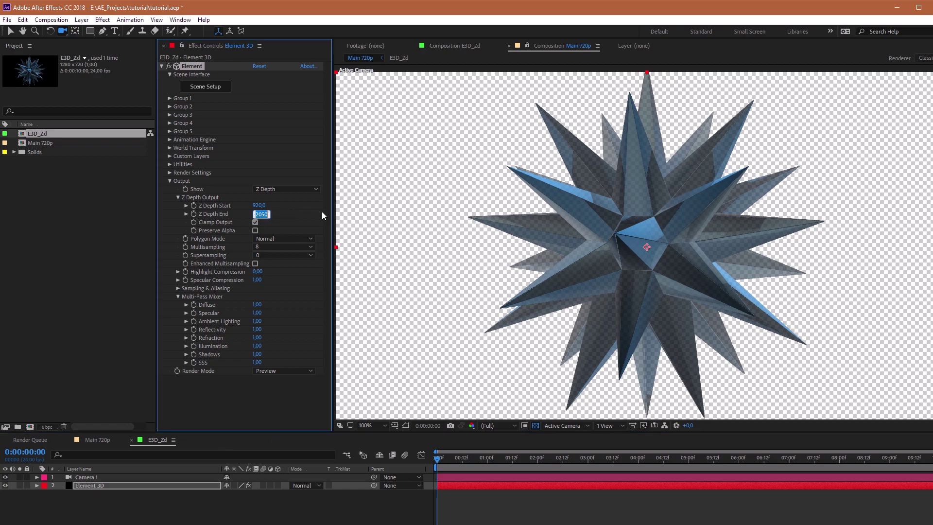
pyautogui.write('2450')
pyautogui.hotkey('shift', 'Tab')
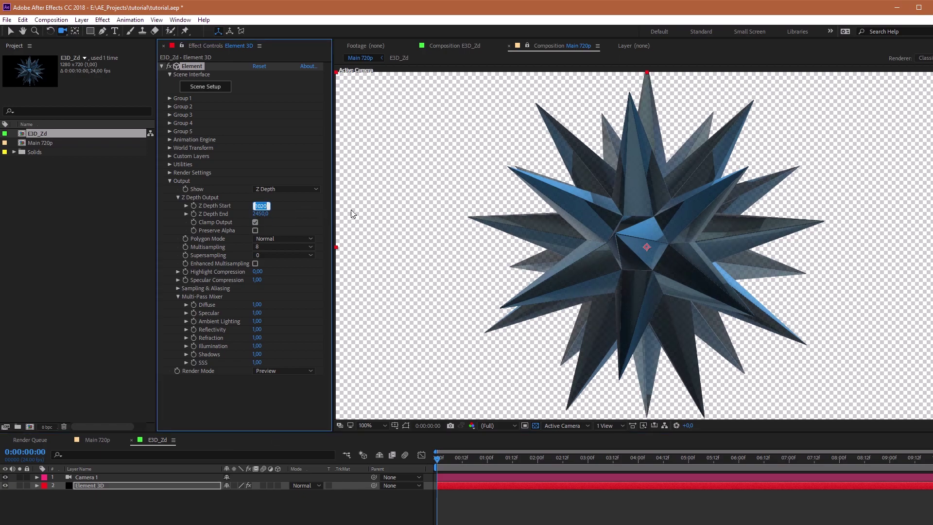
# In Main 720p, set the blending mode of the upper Element 3D layer to Screen.
pyautogui.click(97, 442)
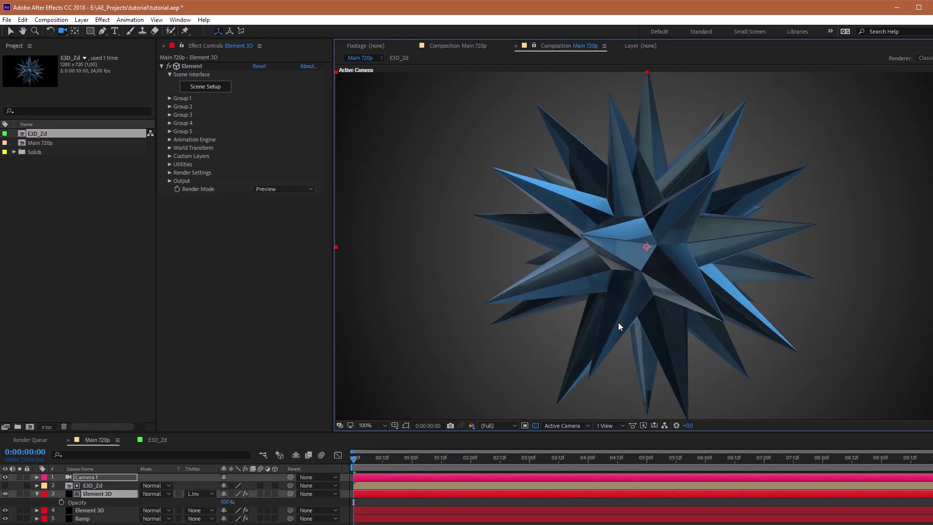
pyautogui.click(166, 494)
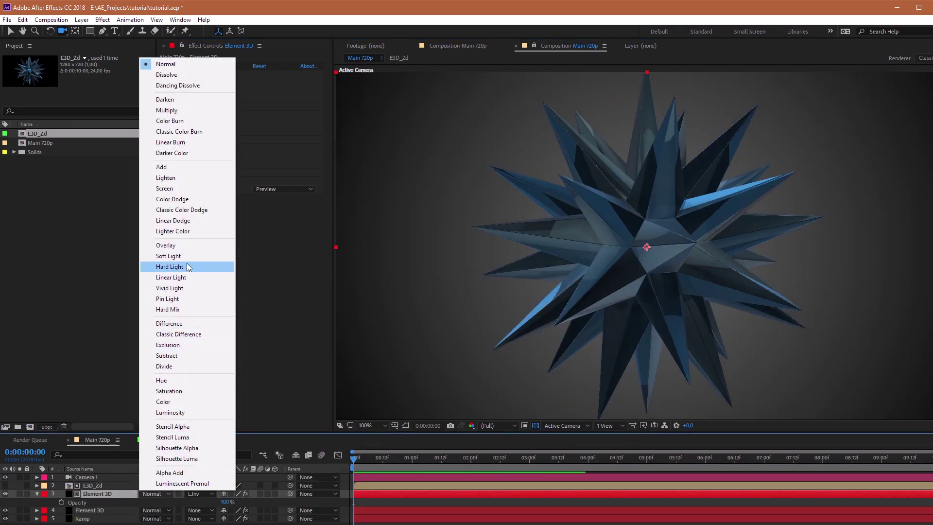
pyautogui.click(186, 189)
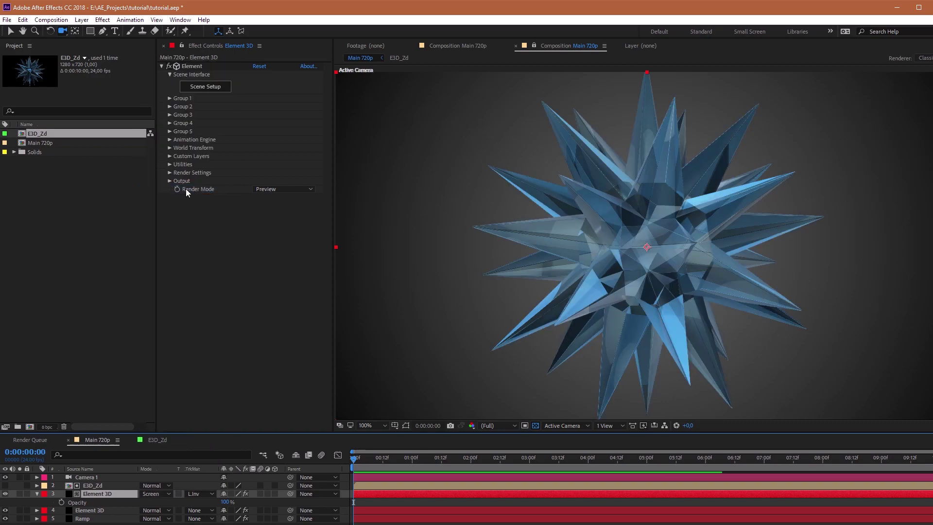
# Lower the Physical Environment Exposure and Gamma of the upper Element 3D layer to 0.80 each.
pyautogui.click(178, 173)
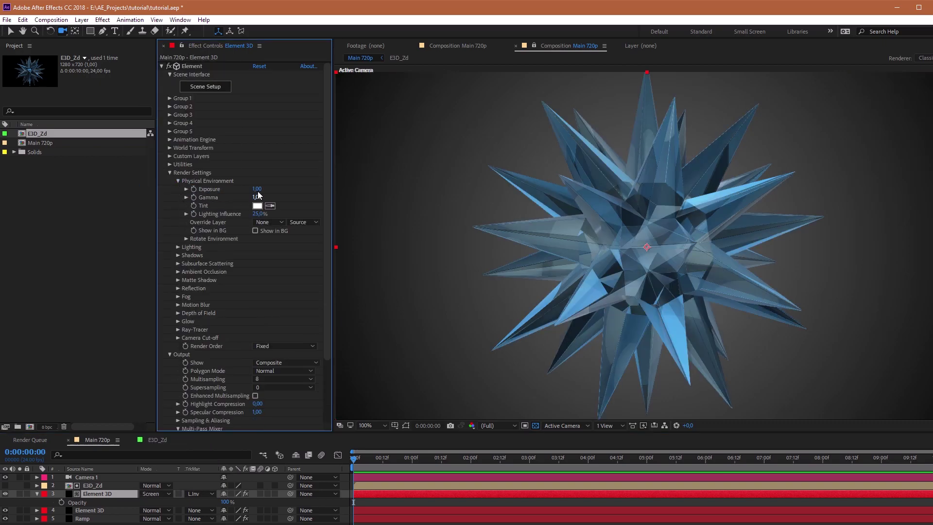
pyautogui.moveTo(258, 189); pyautogui.dragTo(265, 193)
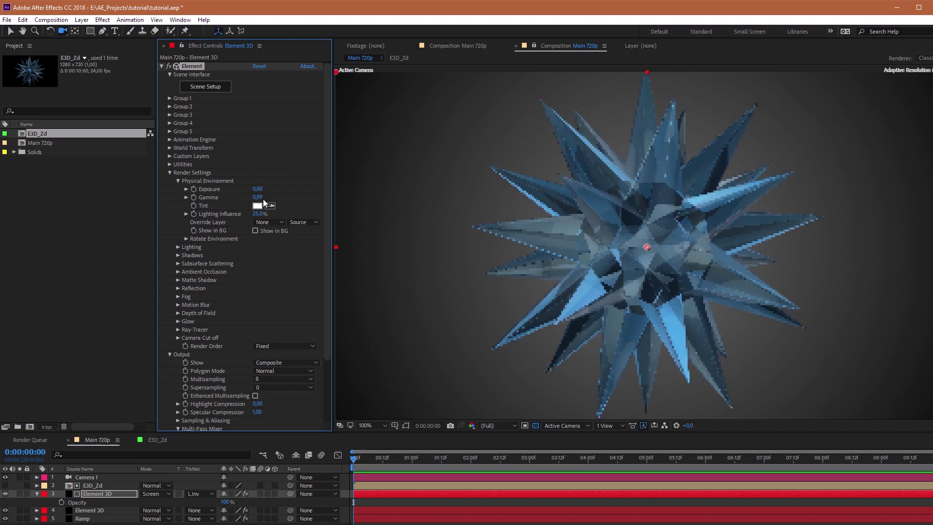
pyautogui.moveTo(264, 199); pyautogui.dragTo(261, 199)
# Remove the track matte from the upper Element 3D layer and duplicate the layer.
pyautogui.click(100, 496)
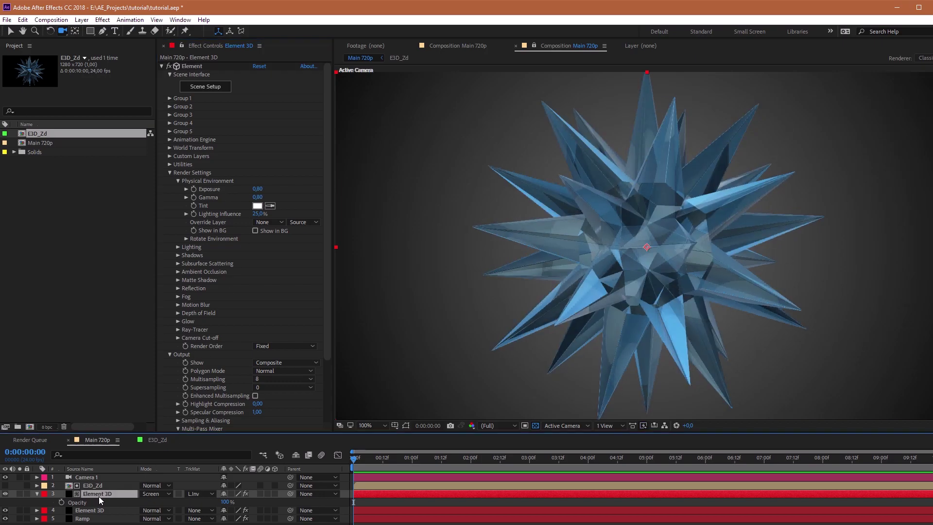
pyautogui.click(209, 494)
pyautogui.click(210, 501)
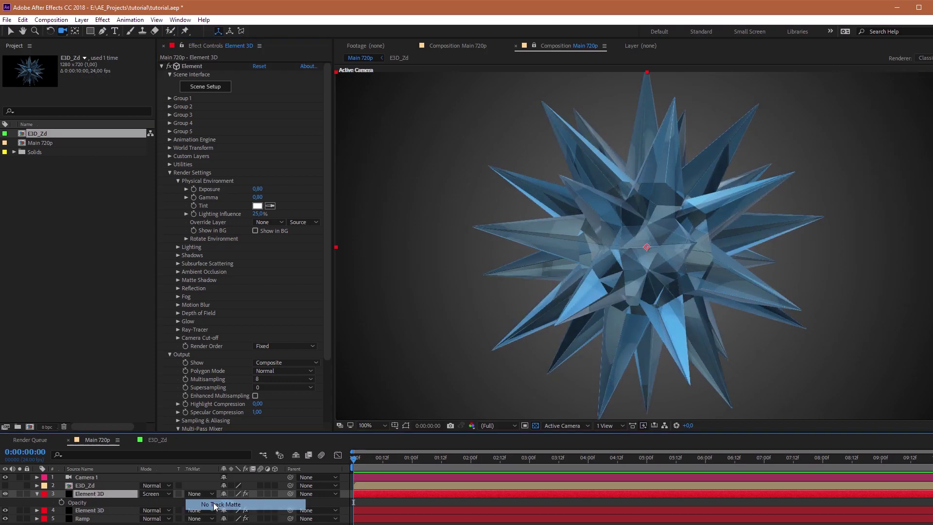
pyautogui.hotkey('ctrl', 'd')
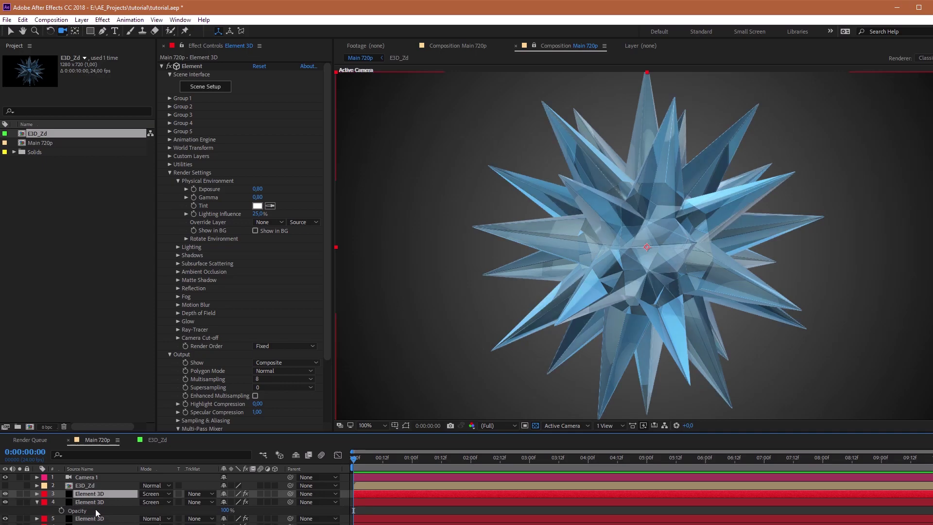
# Set the middle Element 3D layer to Normal blending with 69% opacity and check the star up close.
pyautogui.click(161, 503)
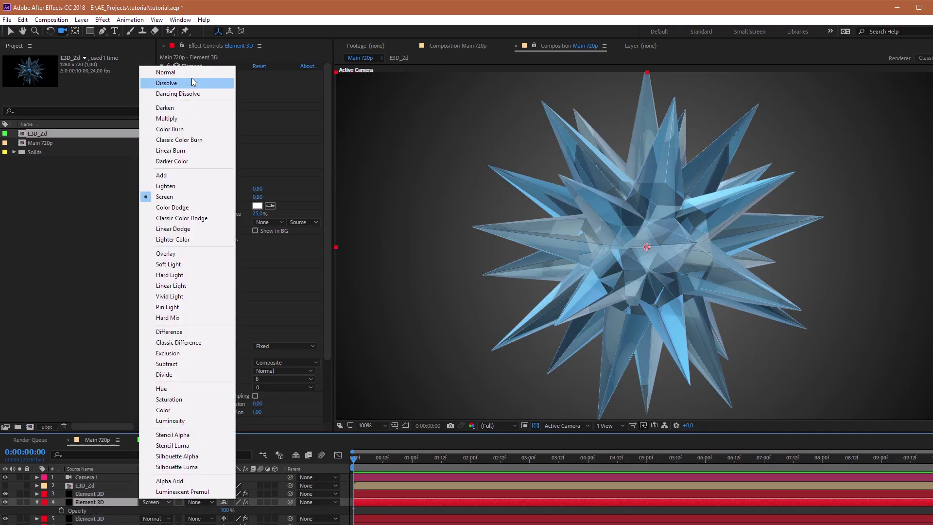
pyautogui.click(165, 73)
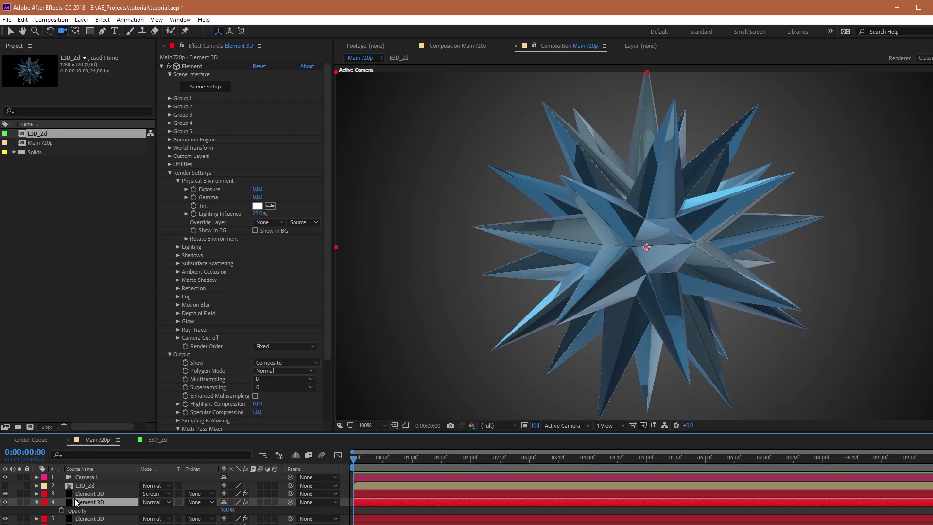
pyautogui.press('t')
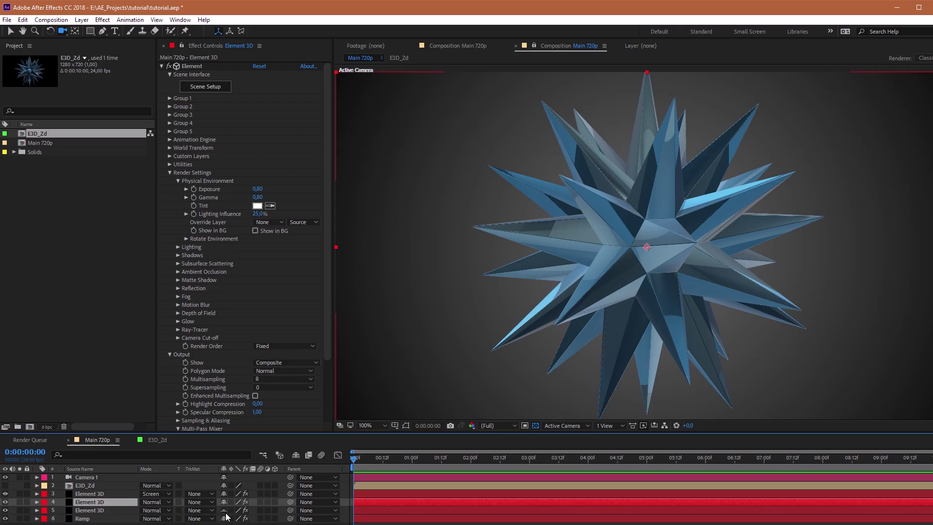
pyautogui.press('t')
pyautogui.click(228, 510)
pyautogui.write('69')
pyautogui.press('Return')
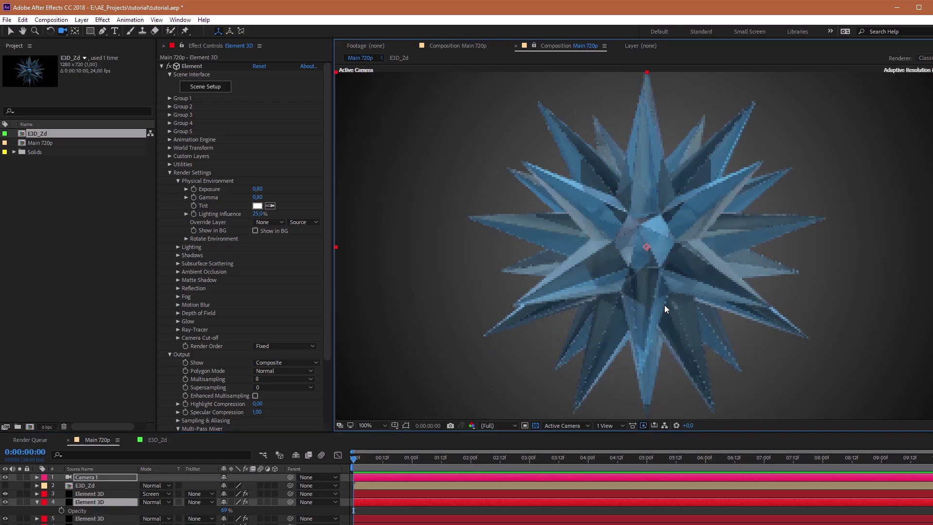
pyautogui.press('.')
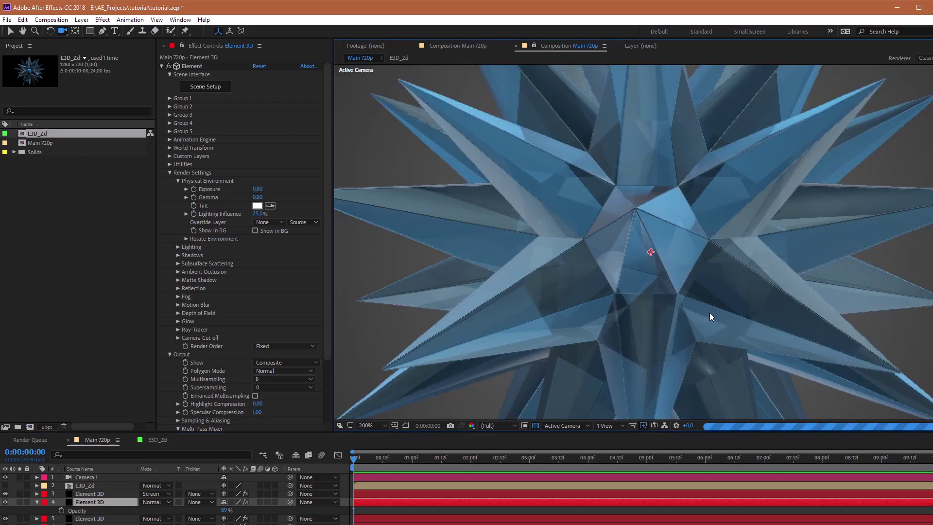
pyautogui.press(',')
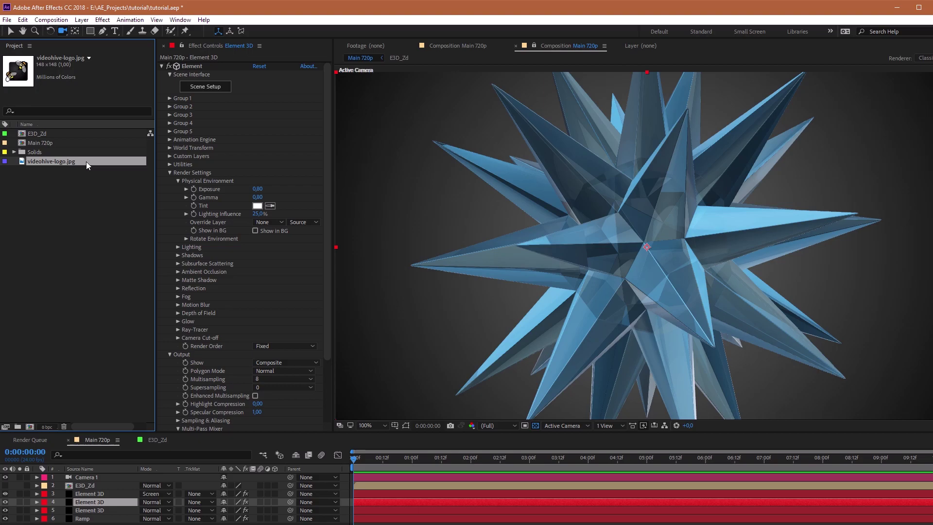
# Place videohive-logo.jpg directly above the lowest Element 3D layer, make it a 3D layer, and orbit the camera around it.
pyautogui.moveTo(86, 161); pyautogui.dragTo(125, 505)
pyautogui.click(274, 510)
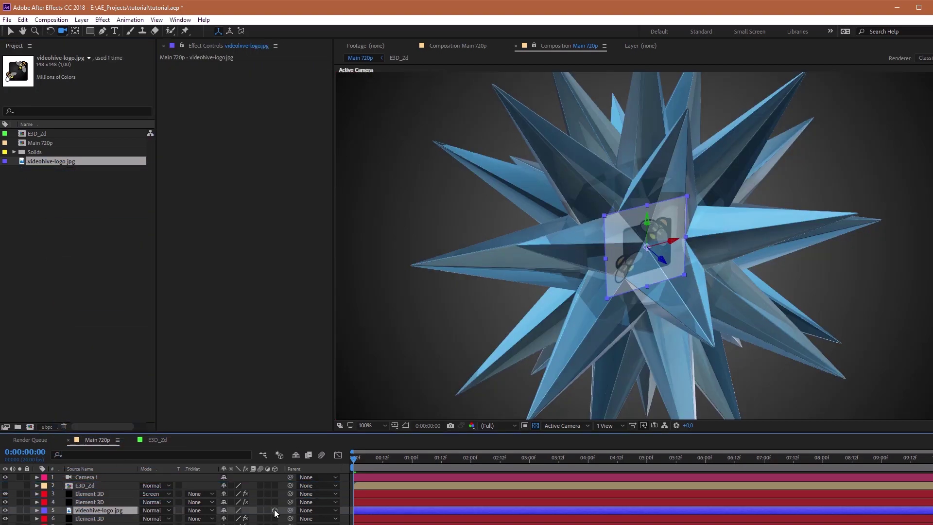
pyautogui.scroll(-1, 515, 352)
pyautogui.scroll(1, 541, 326)
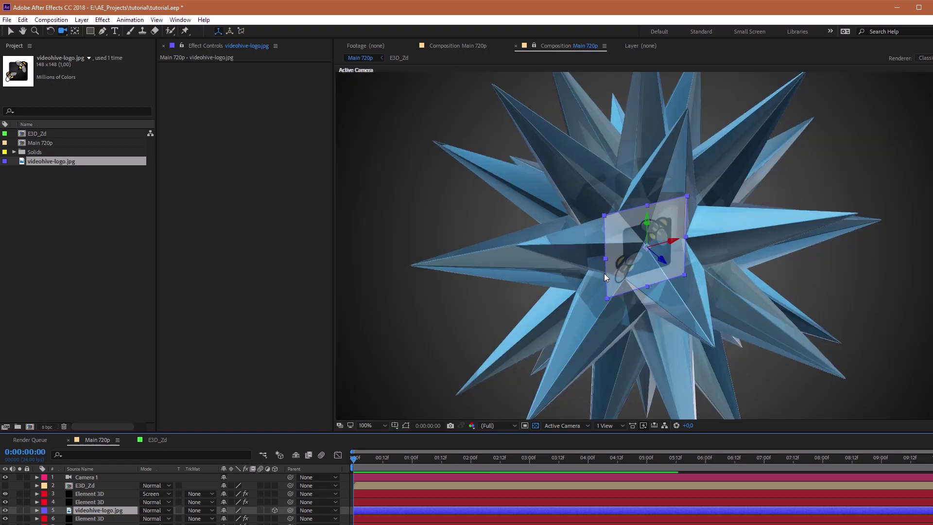
pyautogui.moveTo(605, 274); pyautogui.dragTo(530, 289)
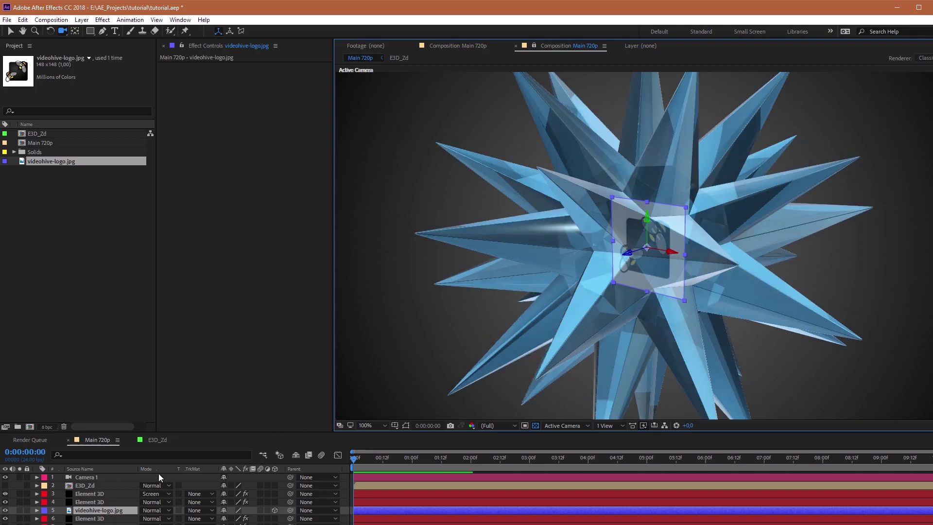
# Pre-compose the videohive-logo.jpg layer under its default name, leaving all attributes in Main 720p, and open the new composition.
pyautogui.click(81, 486)
pyautogui.click(108, 511)
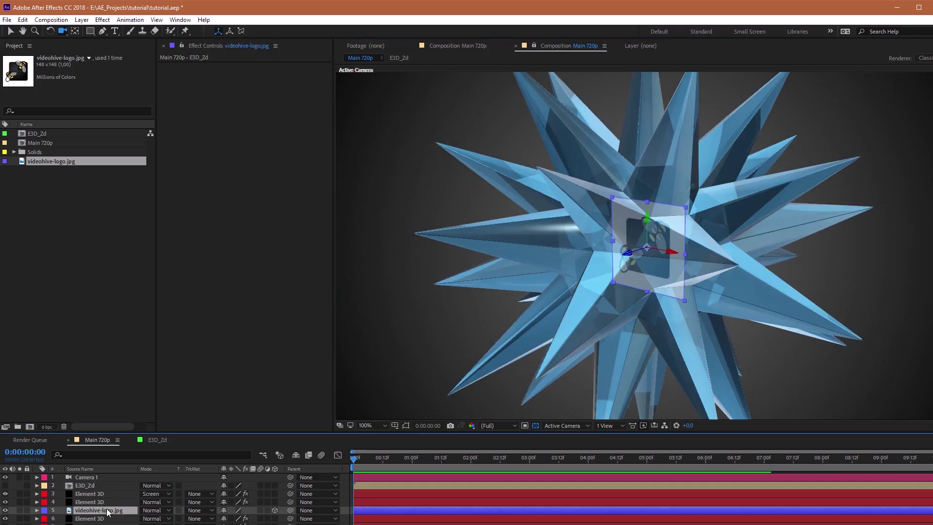
pyautogui.hotkey('ctrl', 'shift', 'c')
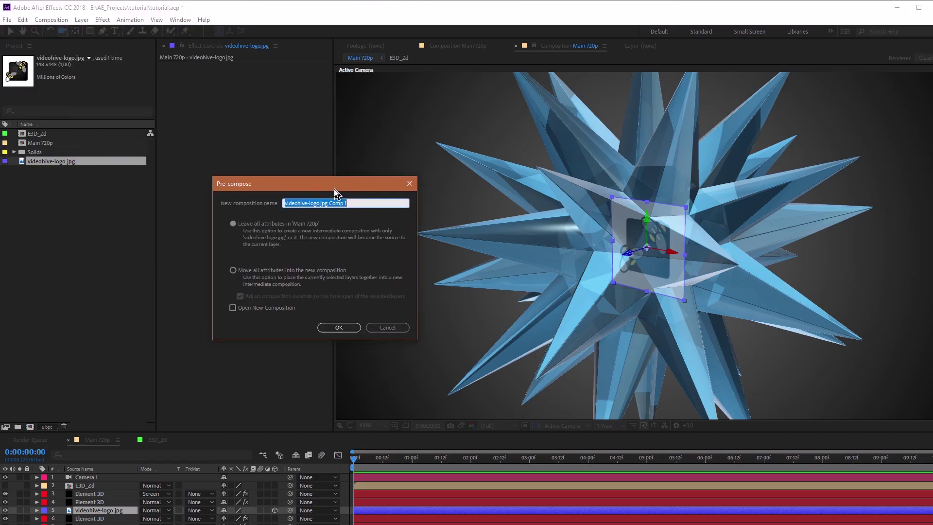
pyautogui.press('Return')
pyautogui.doubleClick(90, 510)
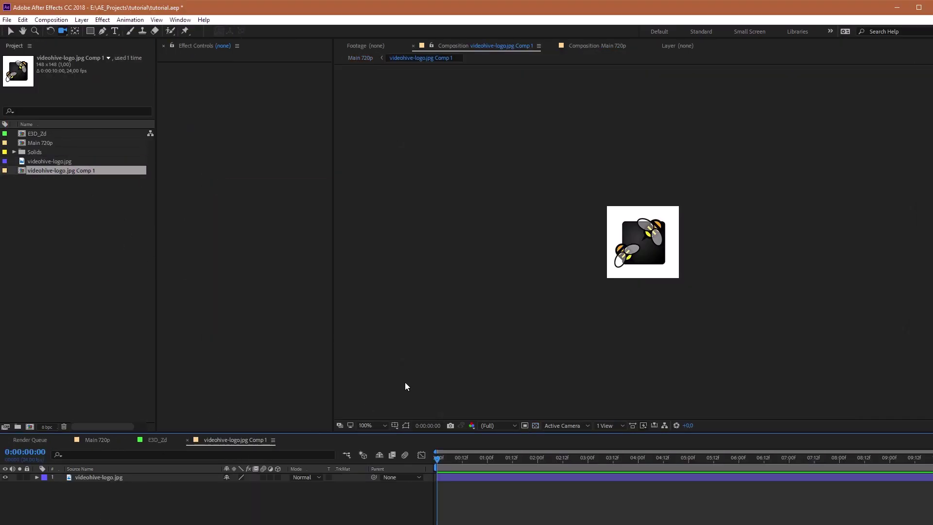
pyautogui.press('.')
# Apply a Luma Key effect to the videohive-logo.jpg layer with its key type set to Key Out Brighter.
pyautogui.click(173, 479)
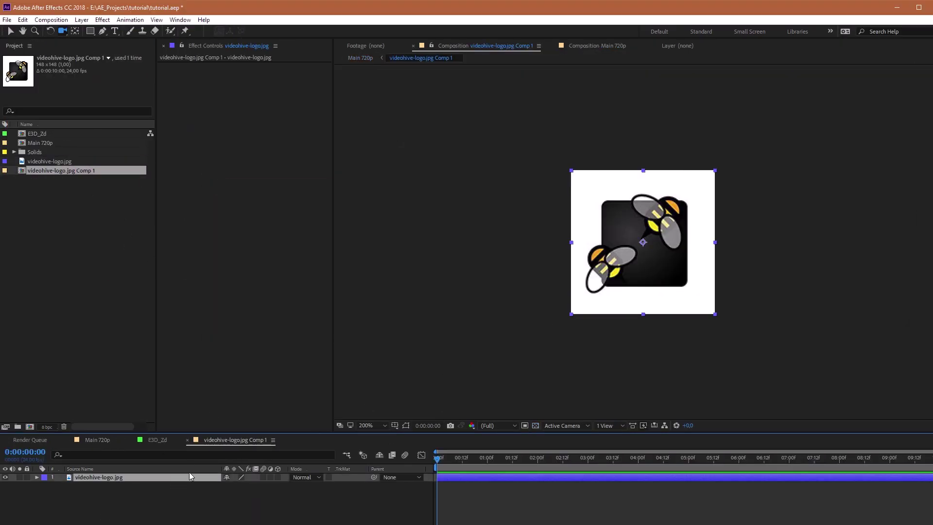
pyautogui.hotkey('ctrl', 'space')
pyautogui.write('lum')
pyautogui.click(180, 100)
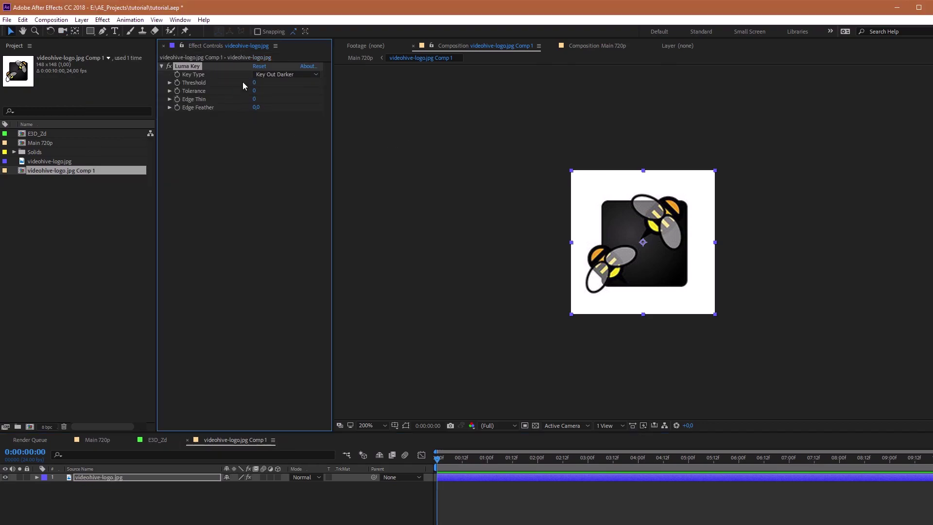
pyautogui.click(285, 75)
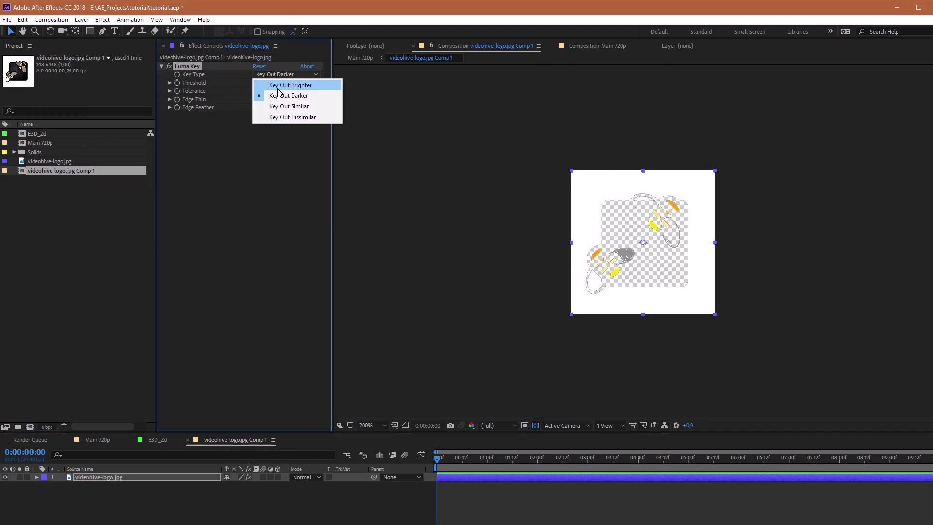
pyautogui.click(277, 87)
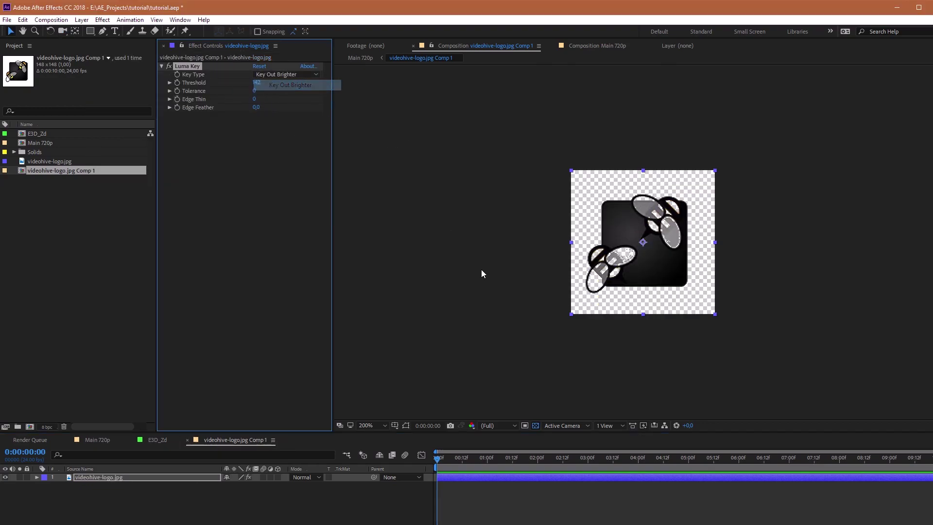
# Turn off the transparency grid and set the Luma Key threshold to 225.
pyautogui.click(534, 427)
pyautogui.moveTo(263, 86); pyautogui.dragTo(393, 88)
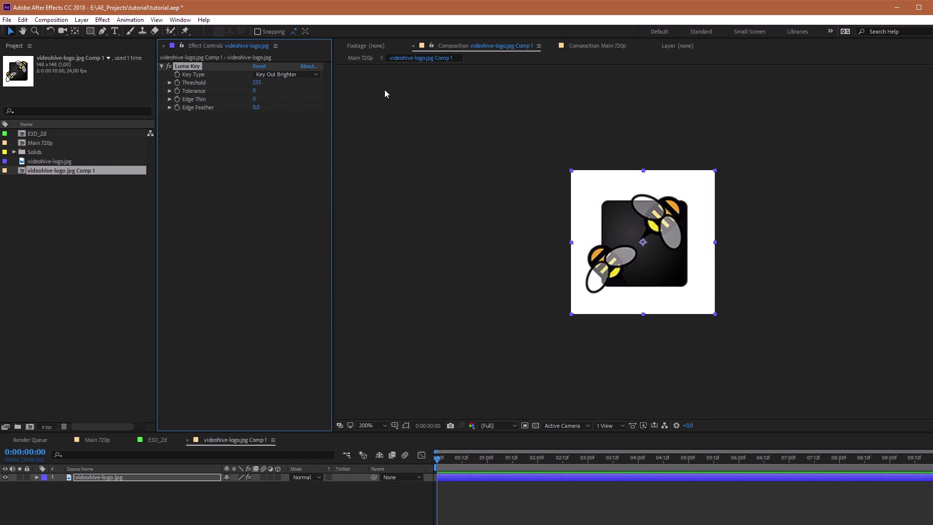
pyautogui.moveTo(264, 81); pyautogui.dragTo(258, 83)
# Add a Simple Choker effect to the videohive-logo.jpg layer.
pyautogui.hotkey('ctrl', 'space')
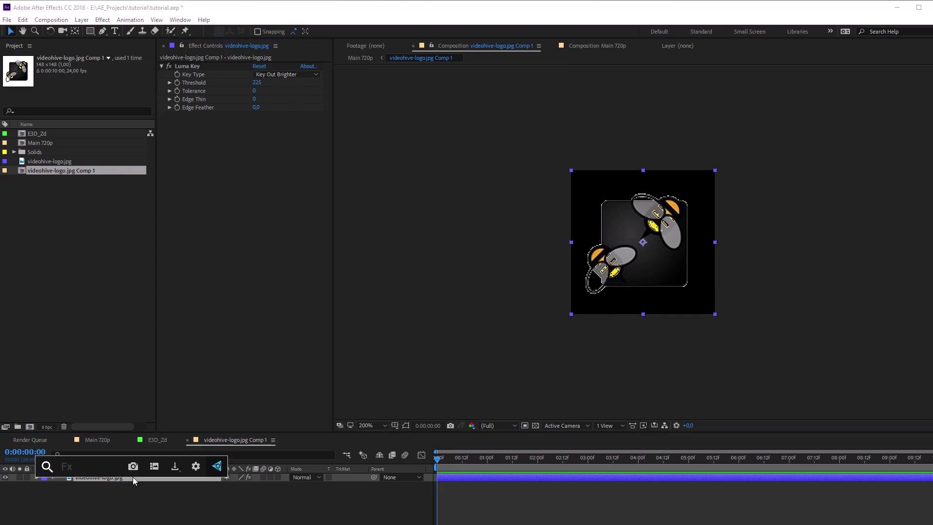
pyautogui.write('sim')
pyautogui.click(128, 494)
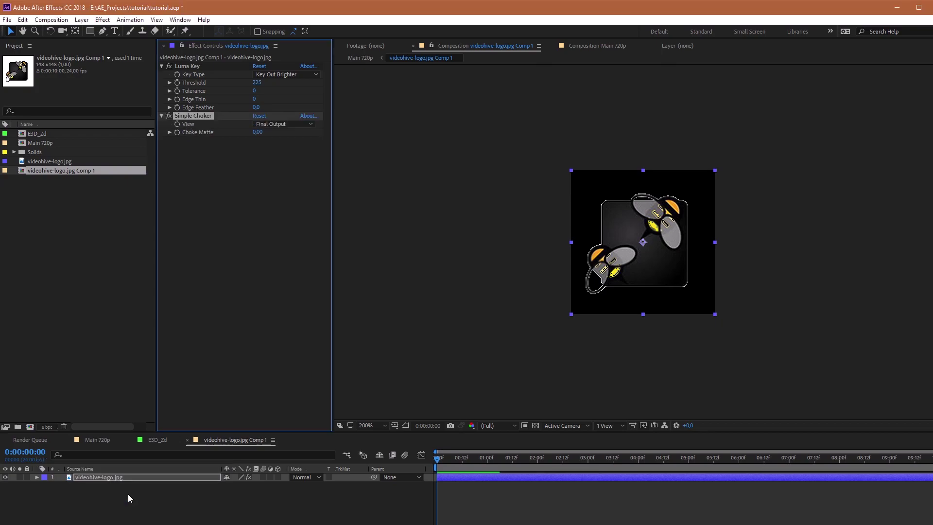
# Set the Simple Choker's Choke Matte to 2.50 on the logo layer and return to the Main 720p composition.
pyautogui.moveTo(261, 135); pyautogui.dragTo(273, 138)
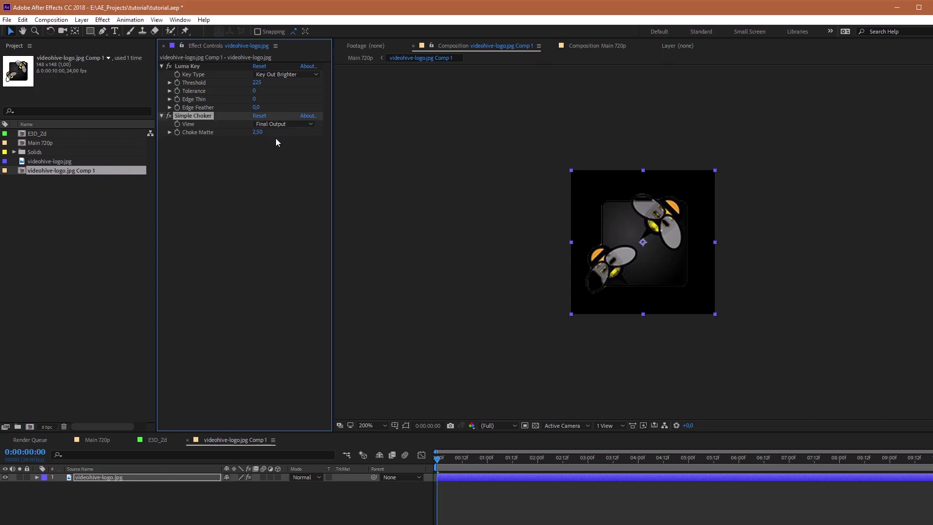
pyautogui.click(98, 439)
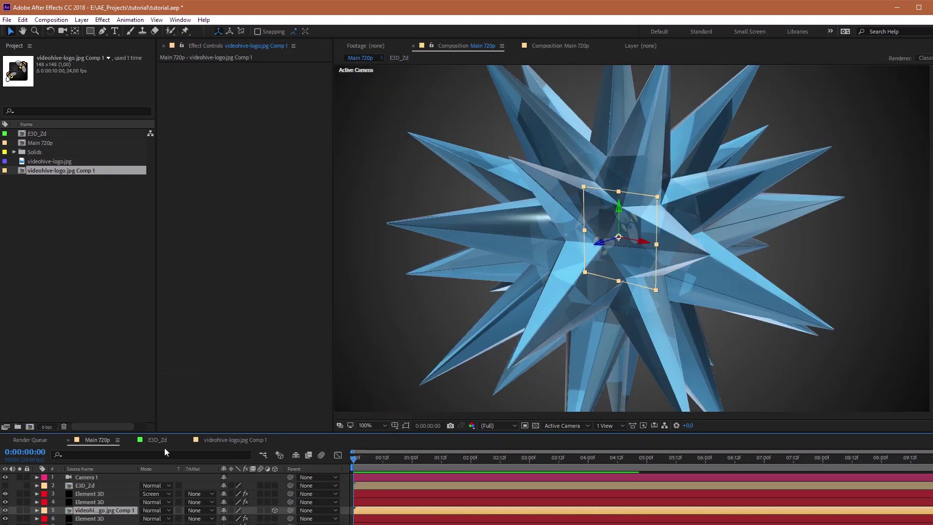
# Set the Element effect's Z Depth Start to 290 in the E3D_Zd composition, and return to Main 720p.
pyautogui.click(157, 440)
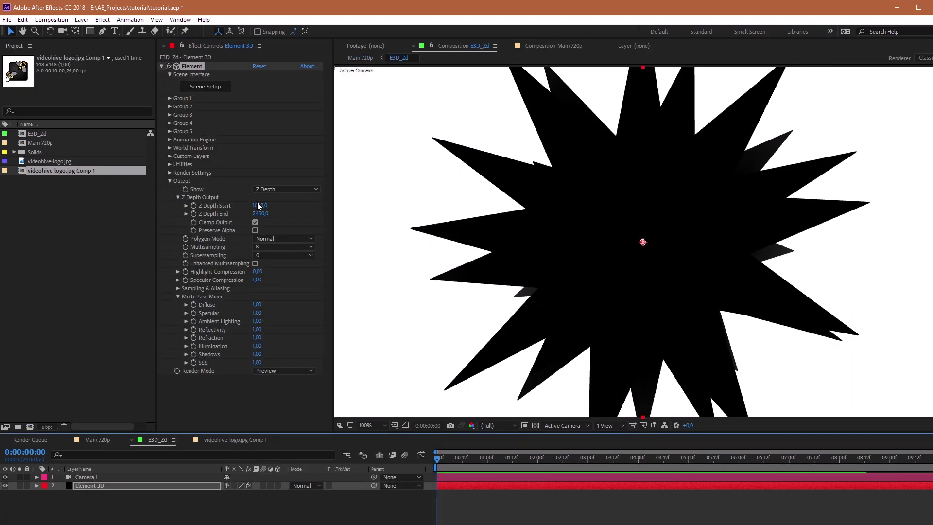
pyautogui.moveTo(258, 204); pyautogui.dragTo(225, 207)
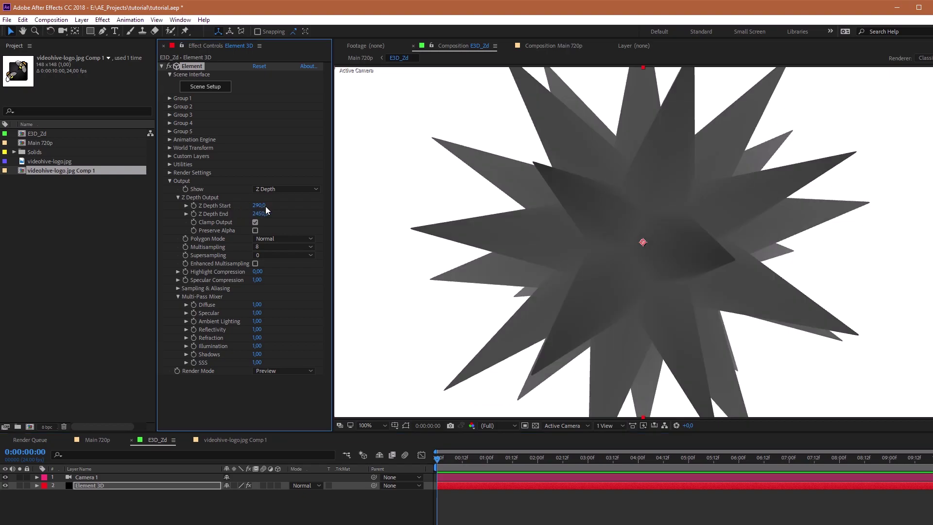
pyautogui.click(98, 439)
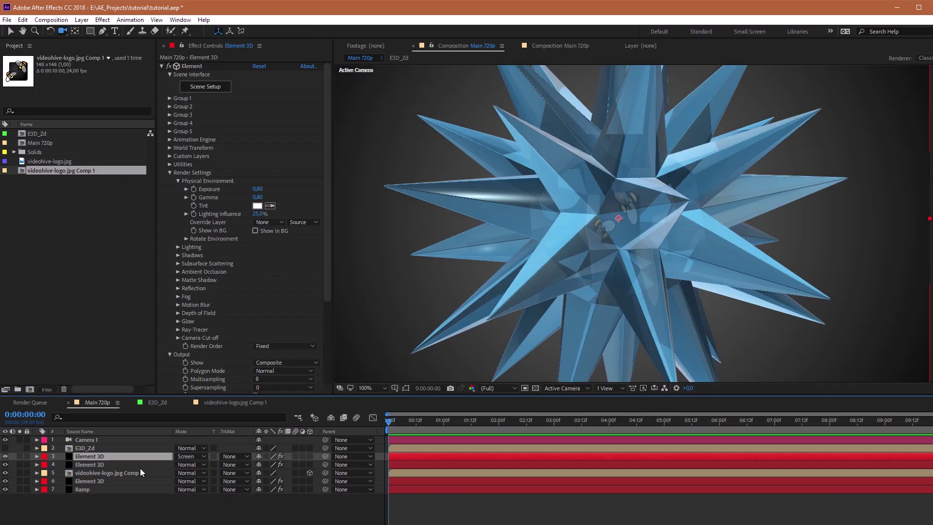
# Rename the videohive-logo.jpg Comp 1 layer in Main 720p as logo.
pyautogui.click(128, 474)
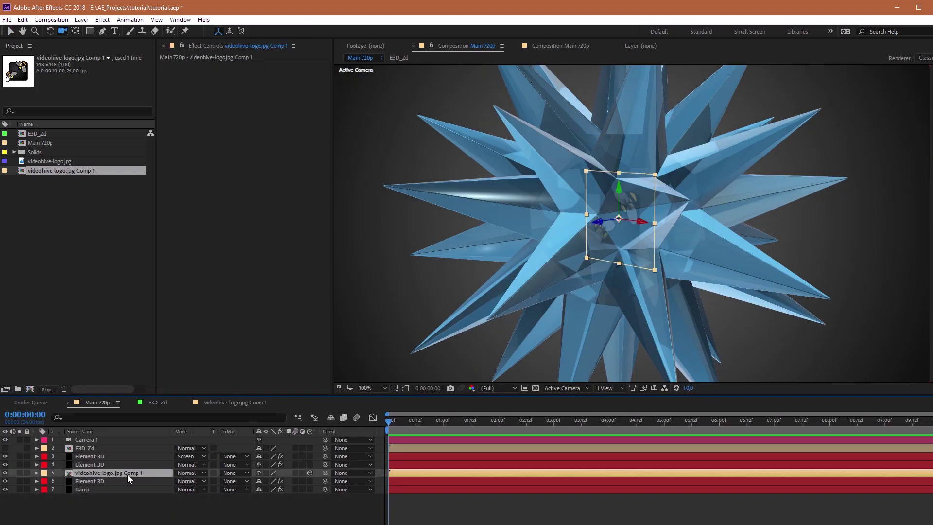
pyautogui.write('logo')
pyautogui.press('Return')
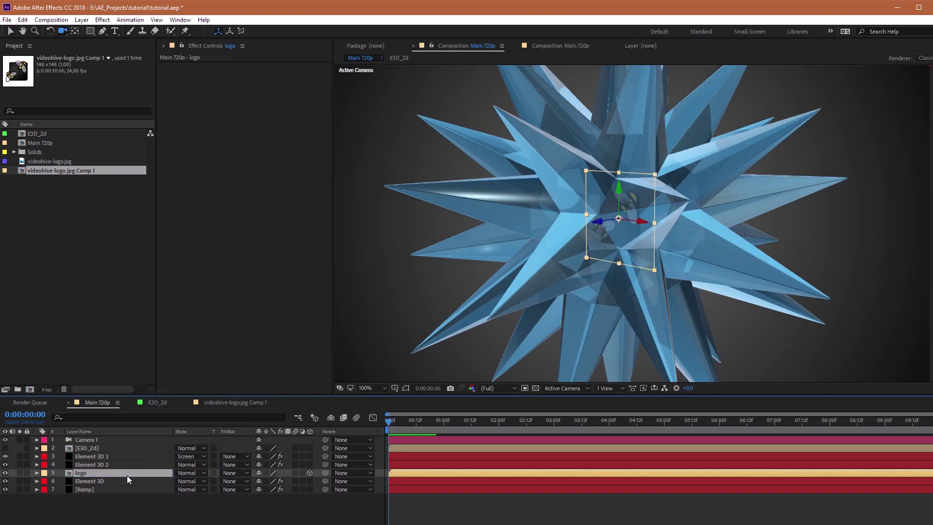
# Create an adjustment layer named refraction directly above the logo layer and apply a Displacement Map effect to it.
pyautogui.click(82, 19)
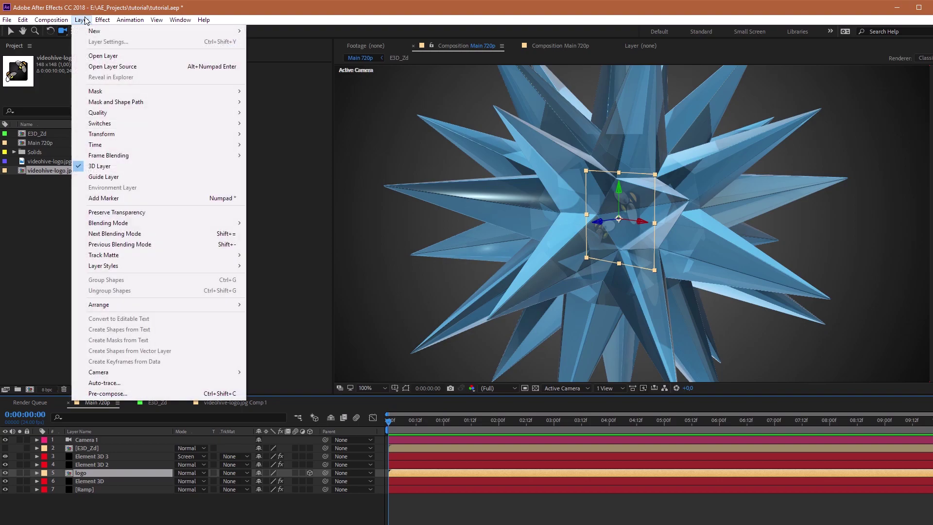
pyautogui.moveTo(91, 31)
pyautogui.click(334, 95)
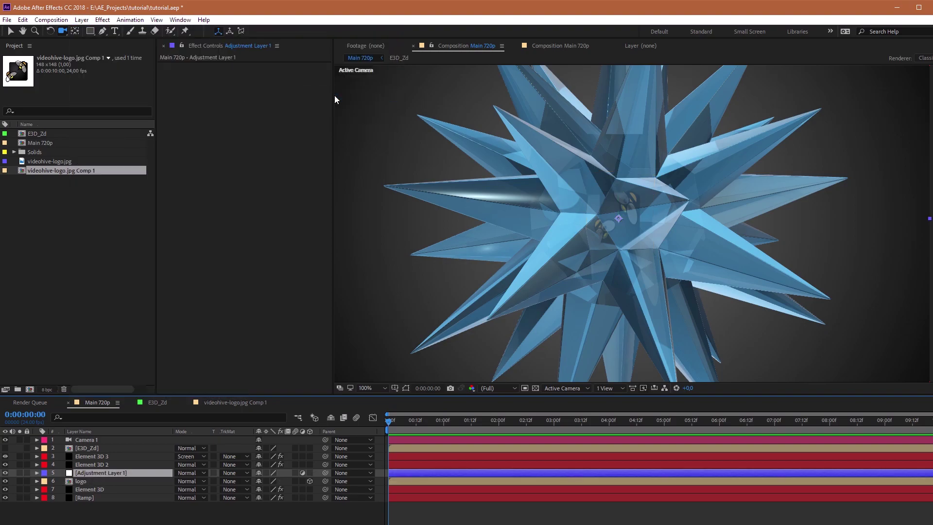
pyautogui.press('Return')
pyautogui.write('refraction')
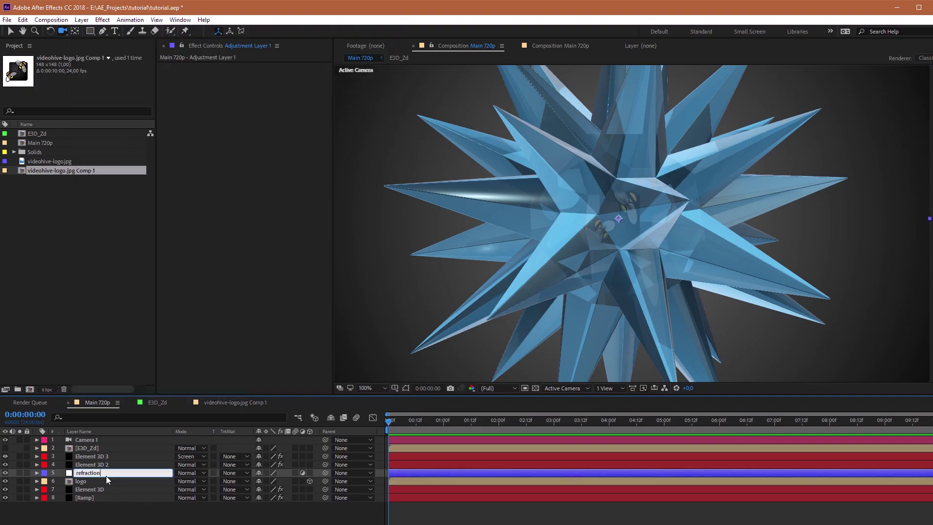
pyautogui.press('Return')
pyautogui.hotkey('ctrl', 'space')
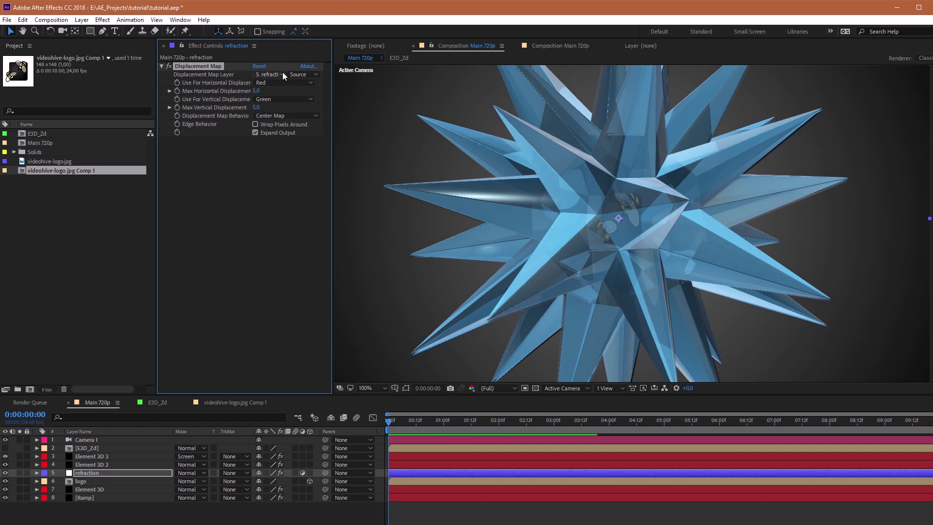
# Duplicate the Element 3D layer below the logo and run the 3D Pre-Compose.jsx script on the copy.
pyautogui.click(122, 488)
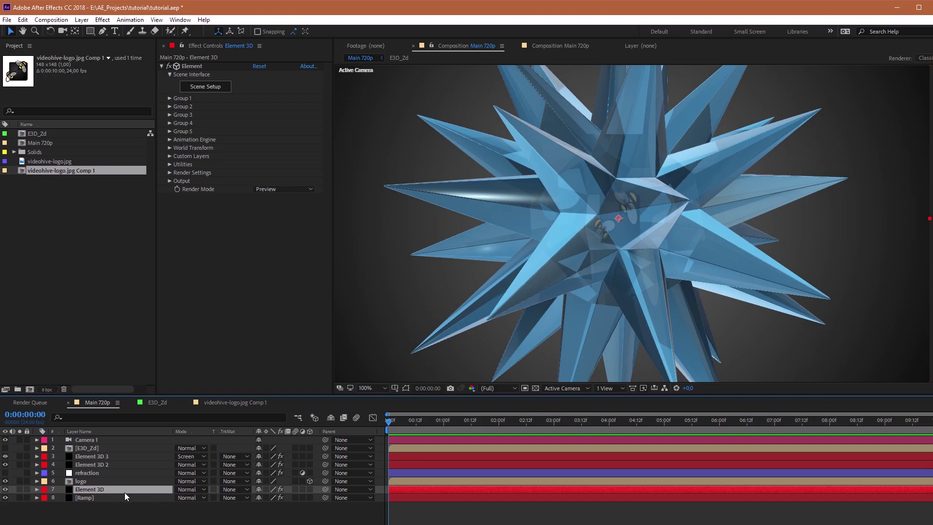
pyautogui.hotkey('ctrl', 'd')
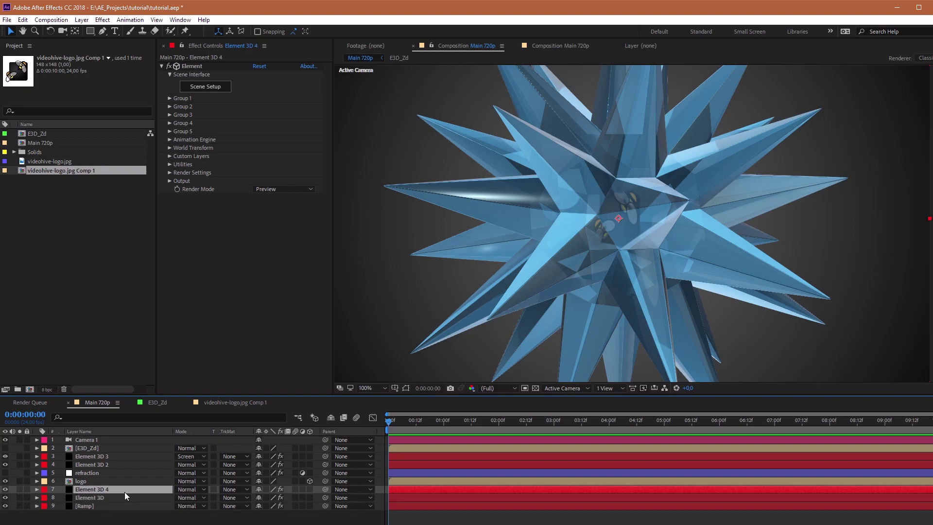
pyautogui.click(7, 19)
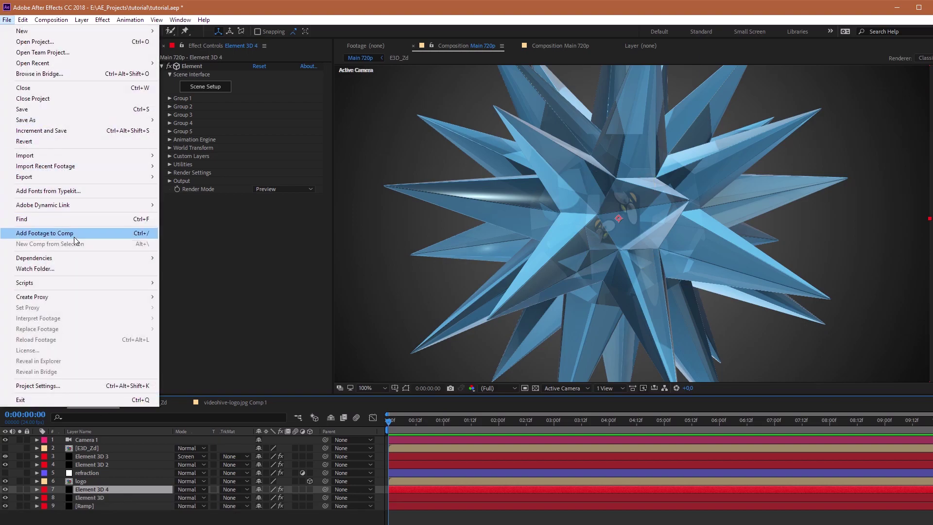
pyautogui.moveTo(92, 284)
pyautogui.click(166, 283)
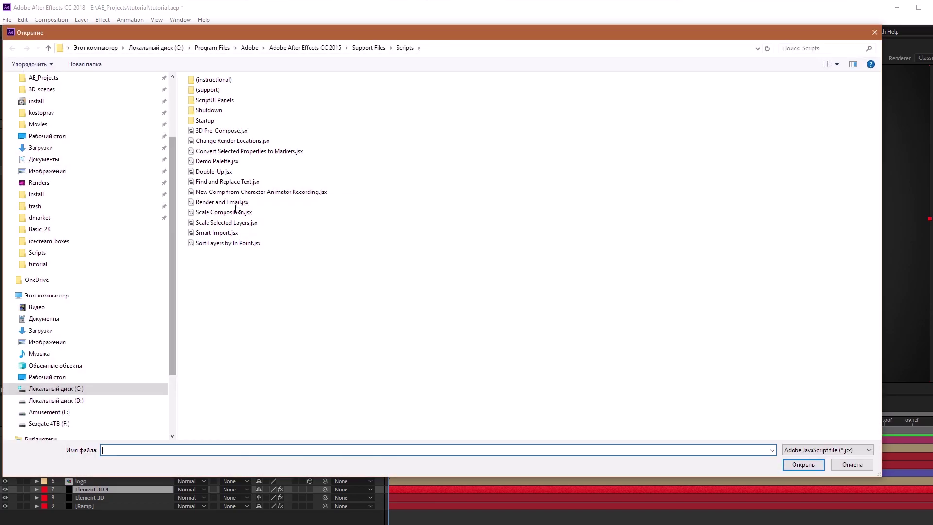
pyautogui.doubleClick(246, 133)
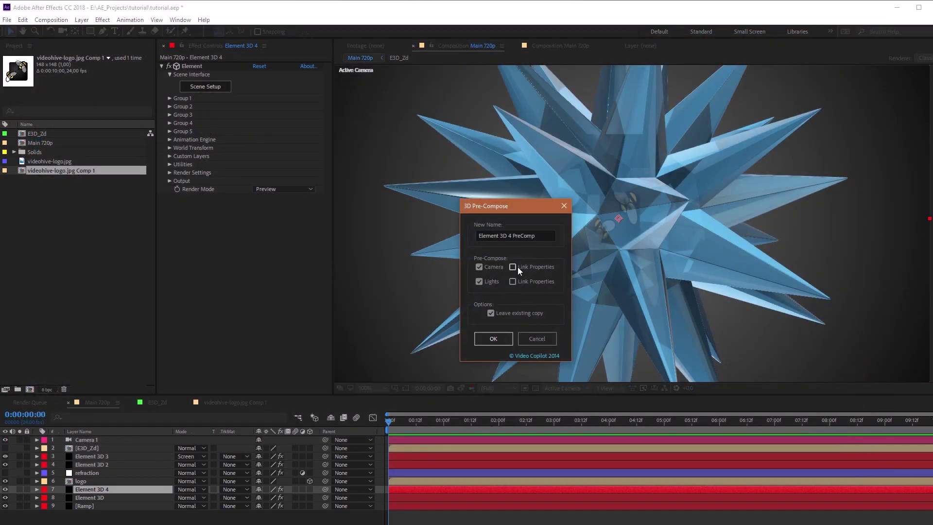
# Create the 3D pre-composition with the name normals and linked camera properties, keeping the existing copy.
pyautogui.click(515, 267)
pyautogui.moveTo(536, 236); pyautogui.dragTo(456, 235)
pyautogui.write('normals')
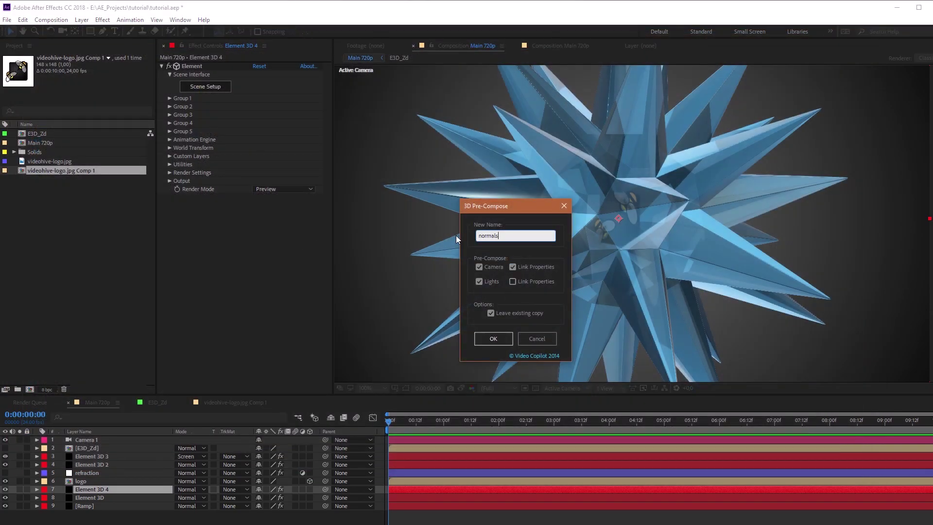
pyautogui.press('Return')
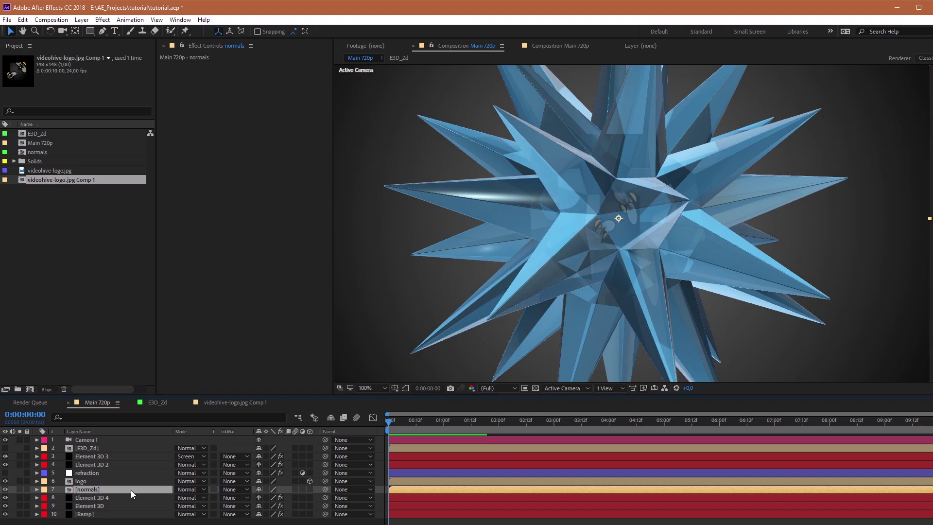
# Open the normals composition and turn off Invert Normals for model 2 in the Element scene setup.
pyautogui.doubleClick(130, 490)
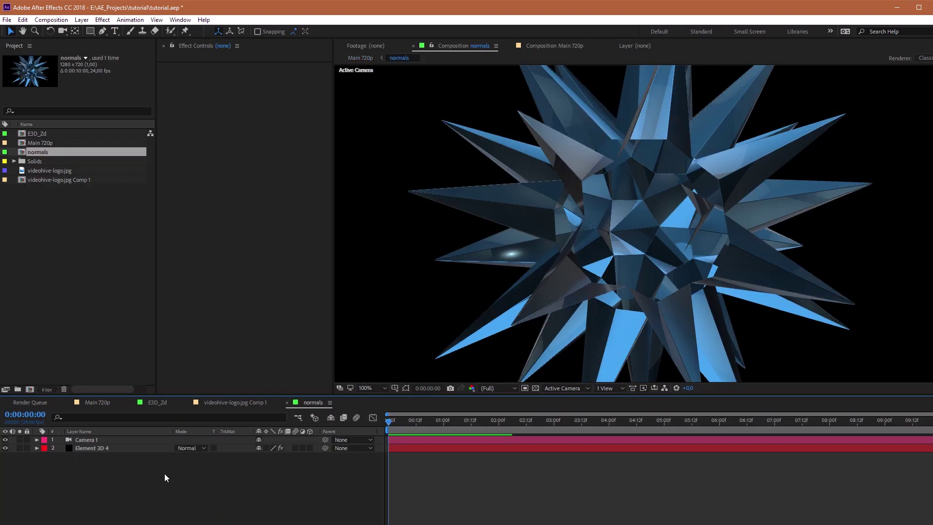
pyautogui.click(121, 448)
pyautogui.click(200, 91)
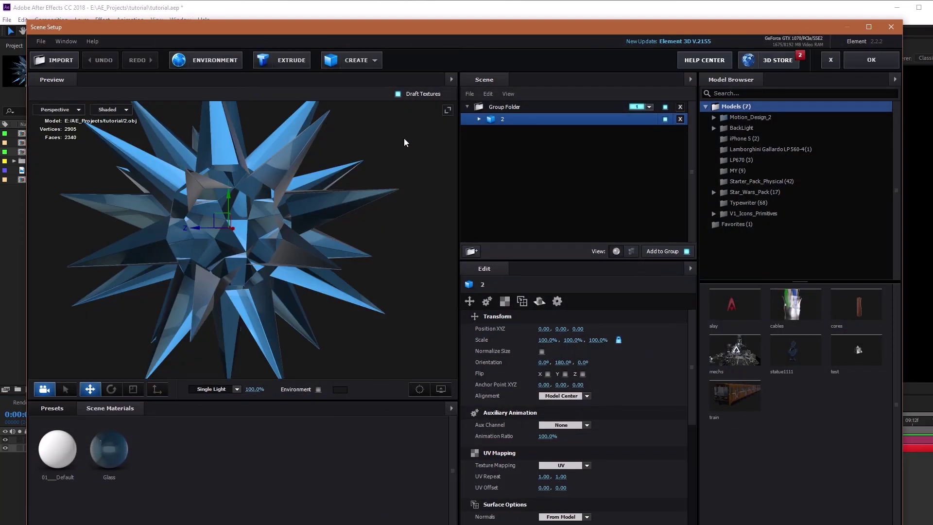
pyautogui.scroll(-3, 591, 445)
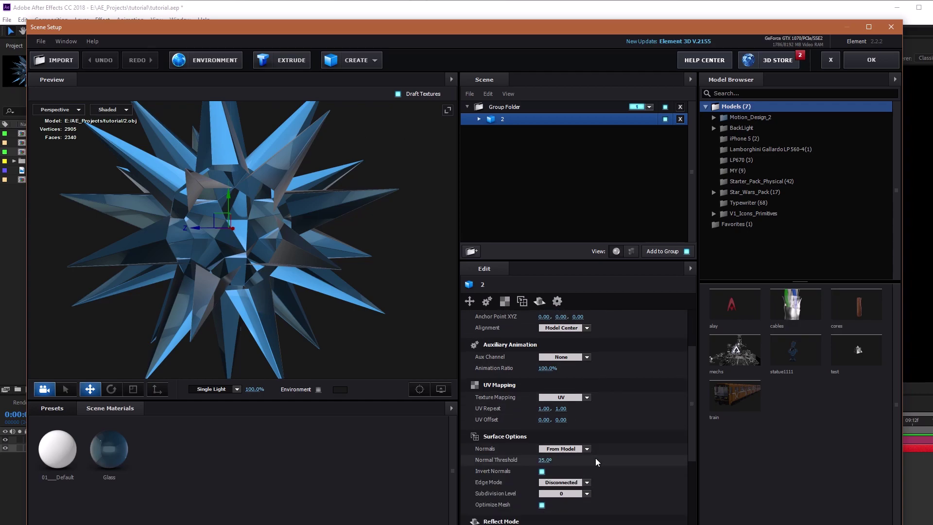
pyautogui.click(542, 471)
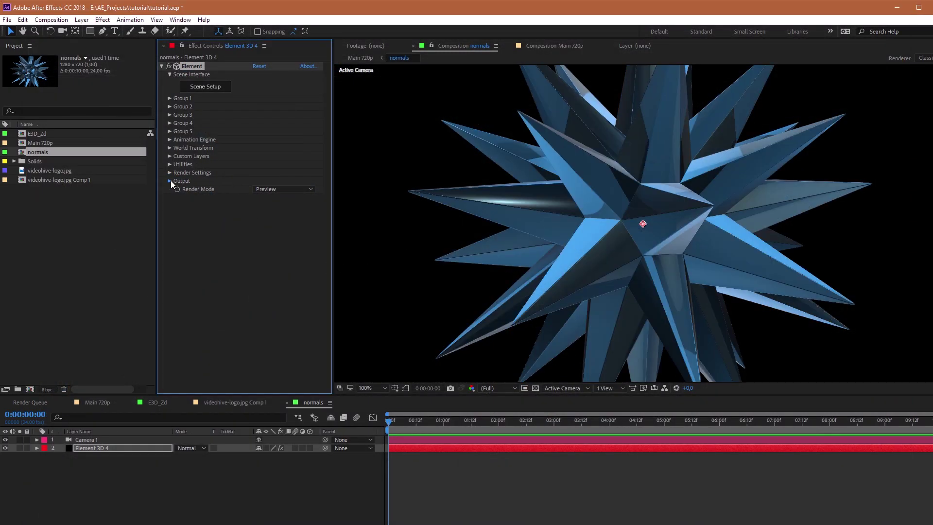
# Set the Element output to show Normals, and close the videohive-logo.jpg Comp 1 and E3D_Zd compositions.
pyautogui.click(170, 180)
pyautogui.click(296, 190)
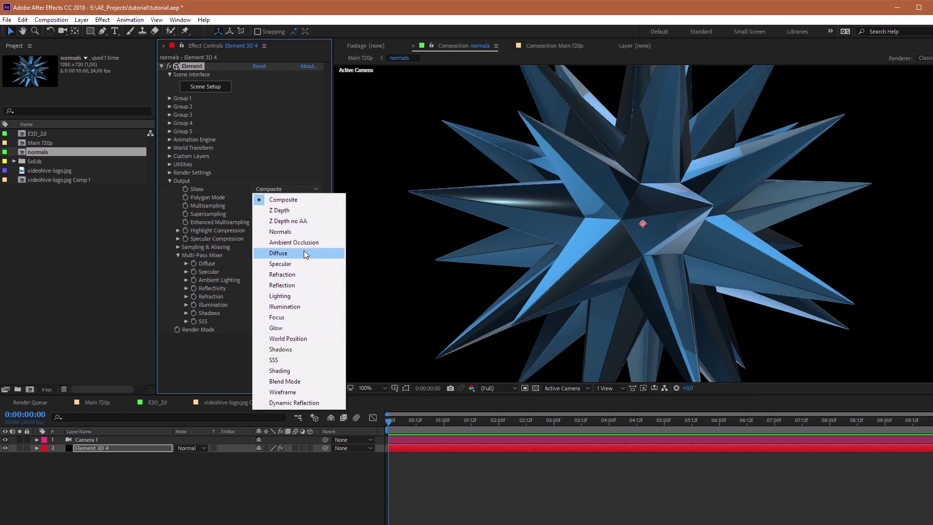
pyautogui.click(303, 231)
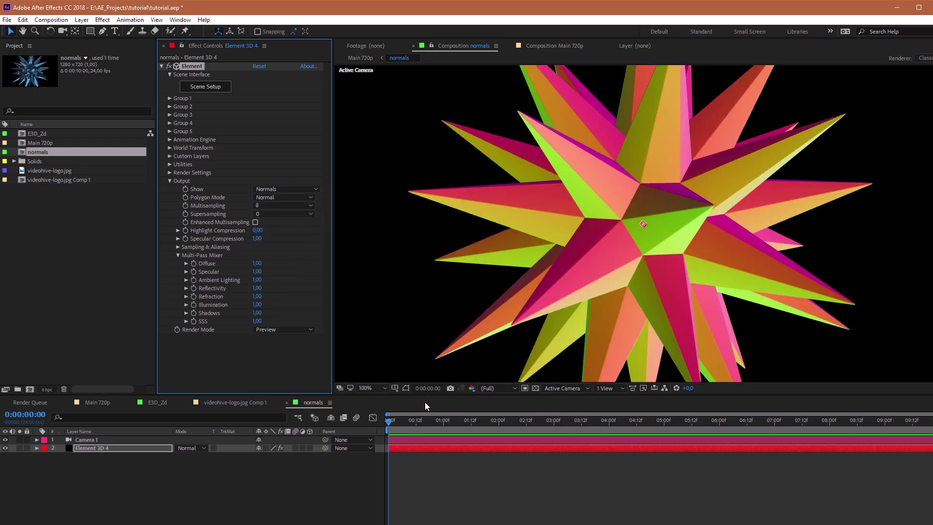
pyautogui.click(187, 403)
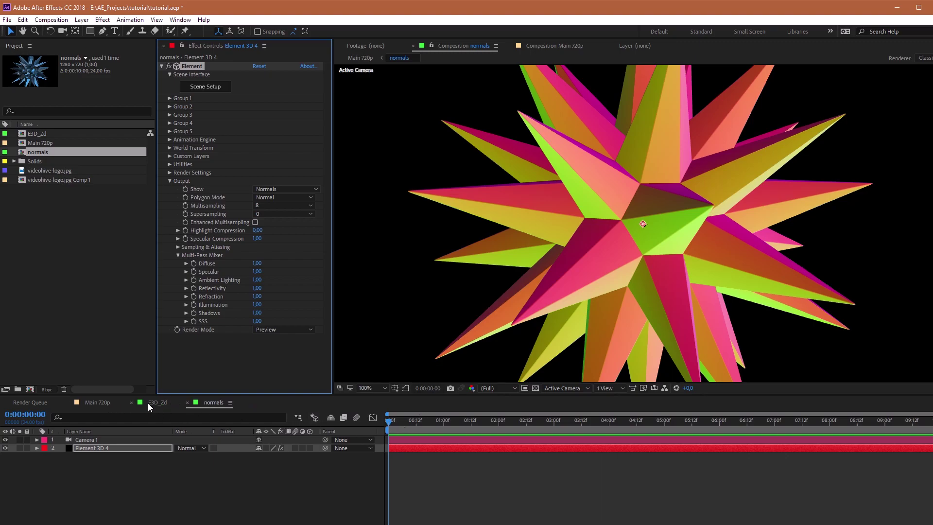
pyautogui.click(132, 403)
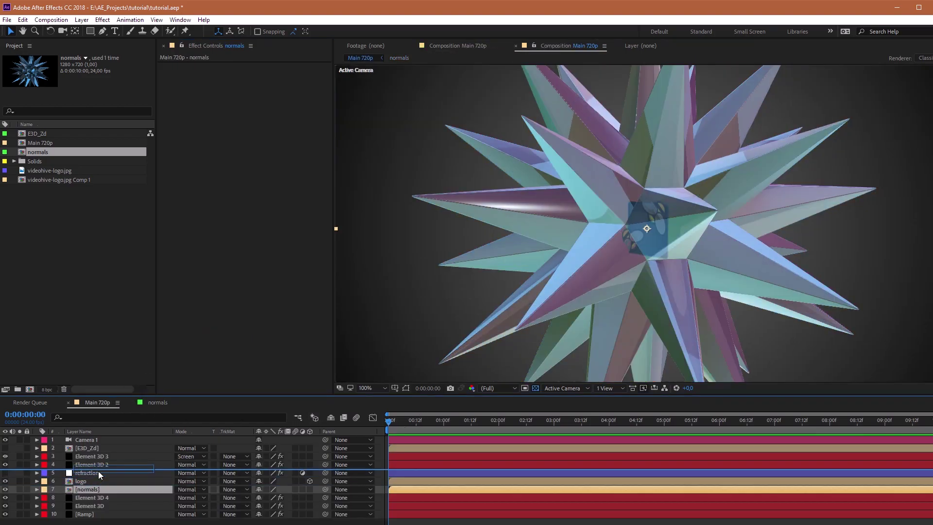
# Place the hidden normals layer above the visible refraction layer and set refraction's Displacement Map layer to normals.
pyautogui.click(6, 473)
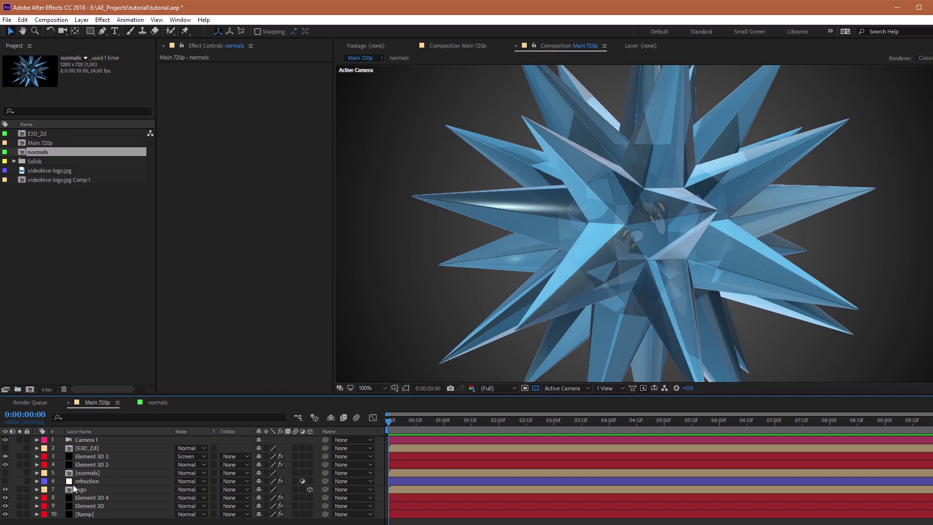
pyautogui.click(9, 482)
pyautogui.click(100, 483)
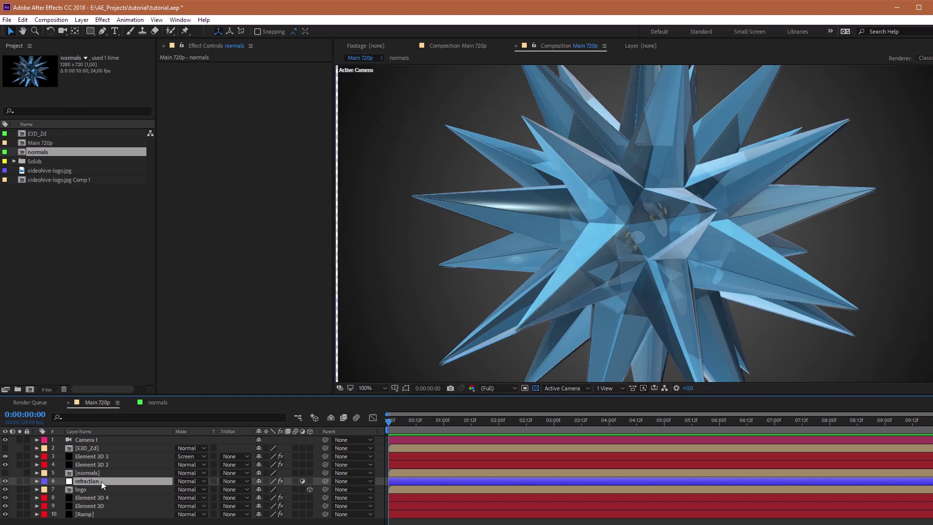
pyautogui.click(283, 76)
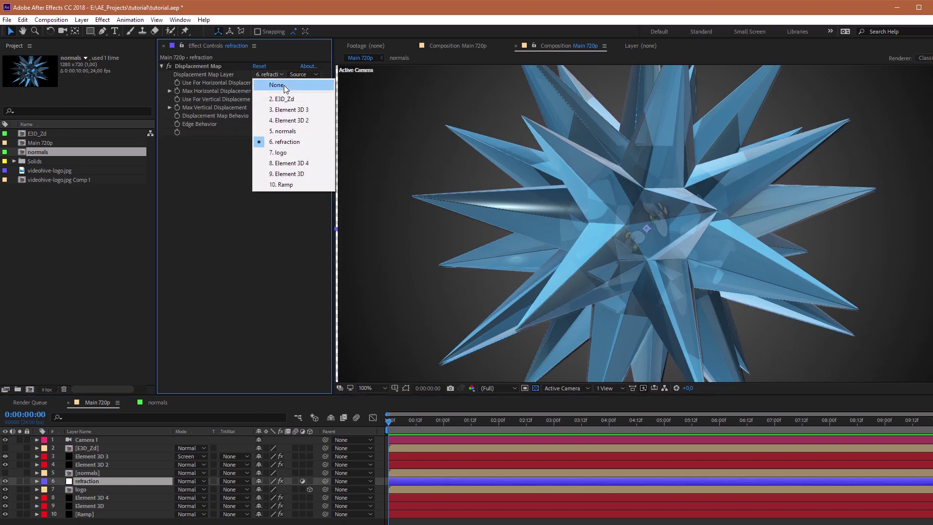
pyautogui.click(293, 132)
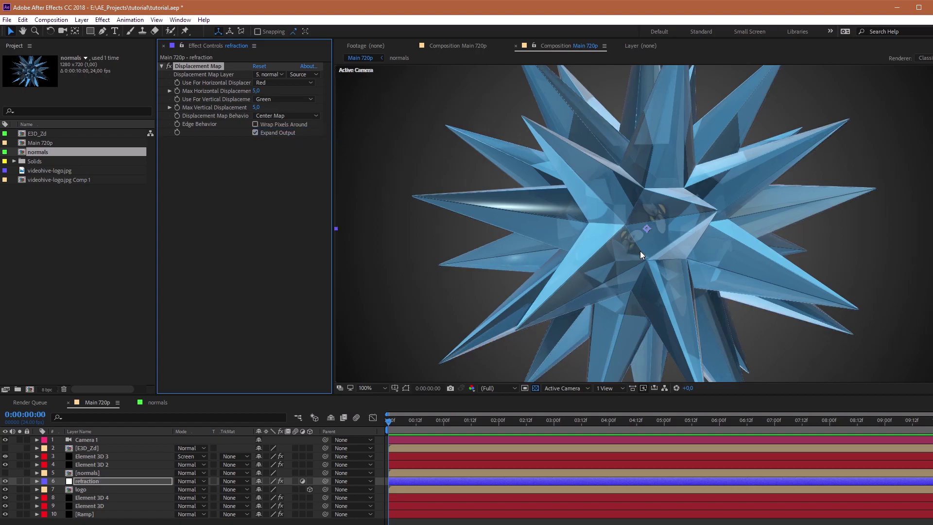
# Orbit the camera around the star and move it closer to the logo at the centre.
pyautogui.press('c')
pyautogui.moveTo(630, 260); pyautogui.dragTo(619, 267)
pyautogui.hotkey('ctrl', 'z')
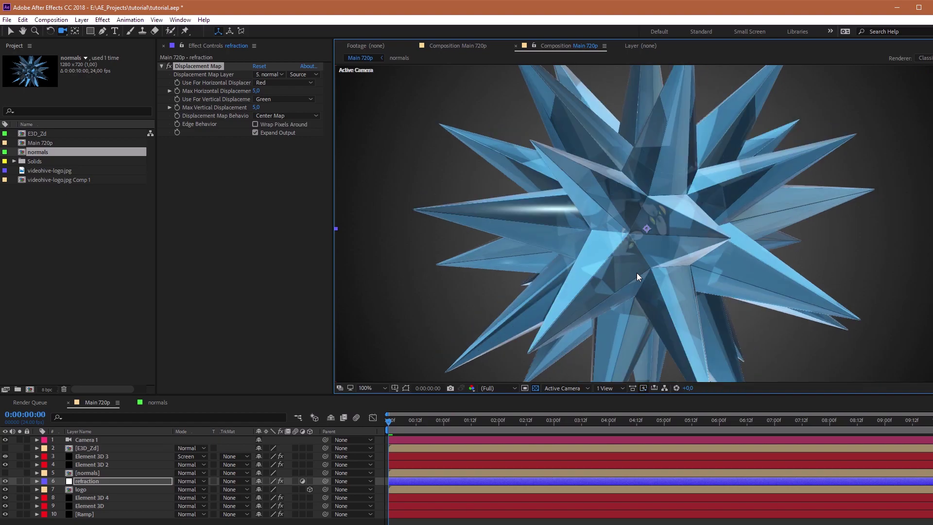
pyautogui.moveTo(650, 240); pyautogui.dragTo(646, 266, button='right')
pyautogui.moveTo(655, 232); pyautogui.dragTo(641, 258, button='right')
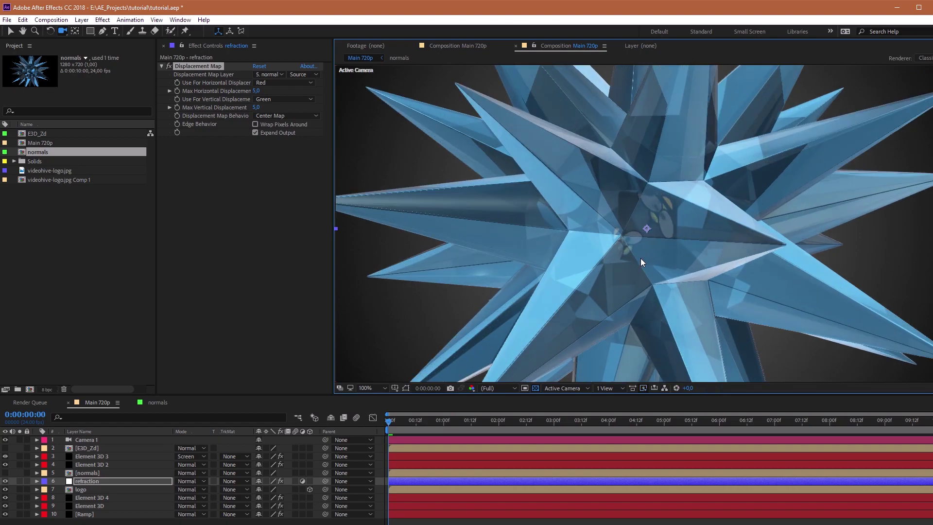
pyautogui.moveTo(662, 260); pyautogui.dragTo(649, 272)
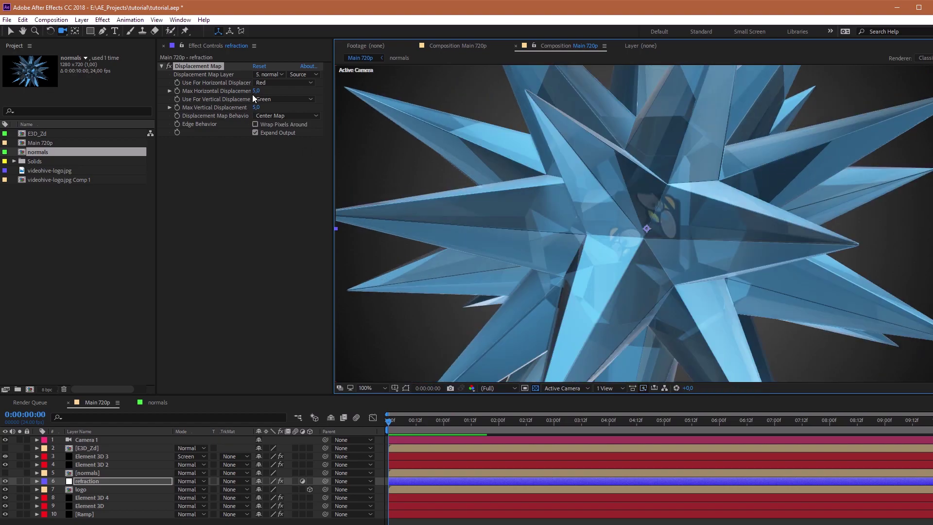
# Set refraction's maximum horizontal displacement to 21 and vertical displacement to 16, and orbit the camera around the star.
pyautogui.moveTo(258, 91); pyautogui.dragTo(264, 107)
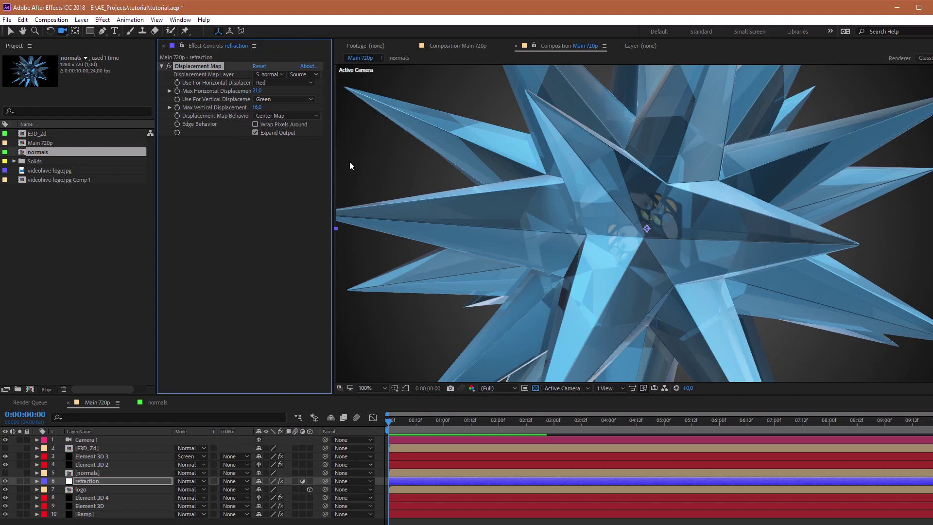
pyautogui.moveTo(623, 288); pyautogui.dragTo(552, 296)
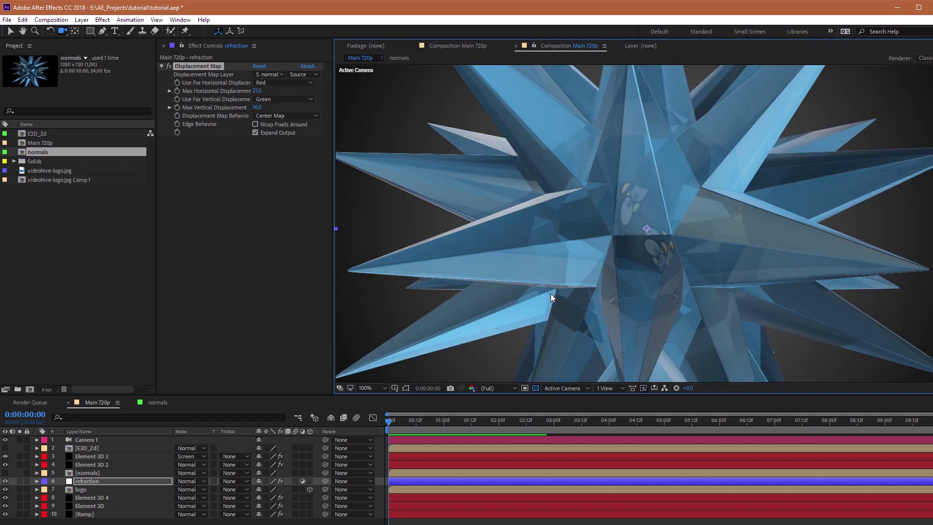
# Solo the Element 3D 4 layer and add a box model with the Chrome material to its scene's second group folder.
pyautogui.click(92, 498)
pyautogui.click(19, 497)
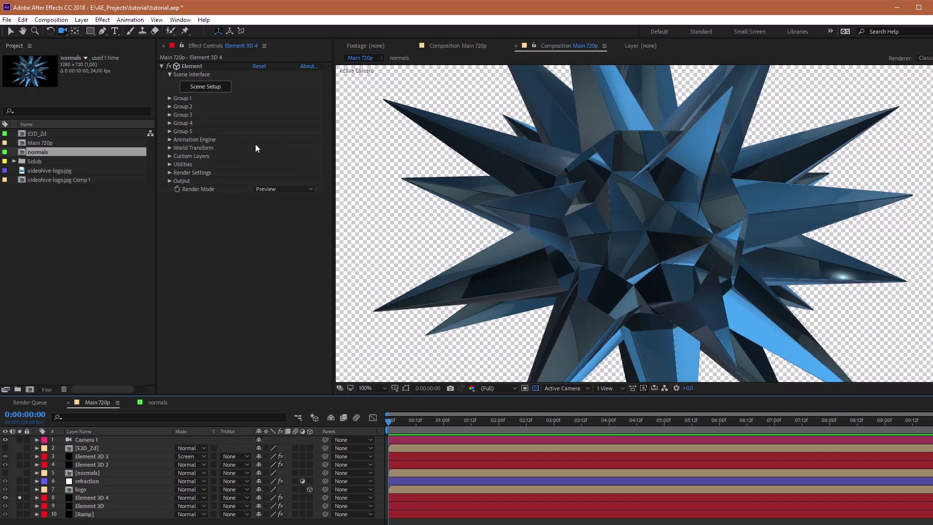
pyautogui.click(220, 86)
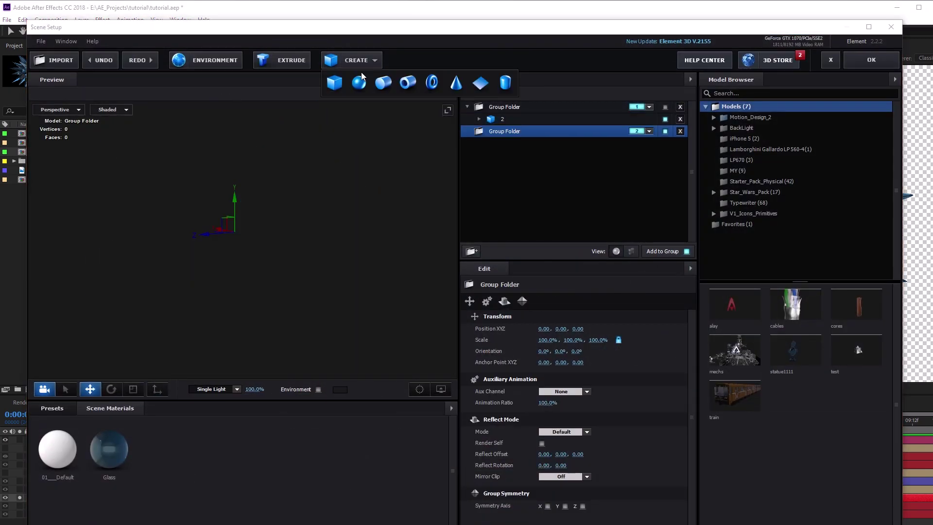
pyautogui.moveTo(275, 235); pyautogui.dragTo(343, 283)
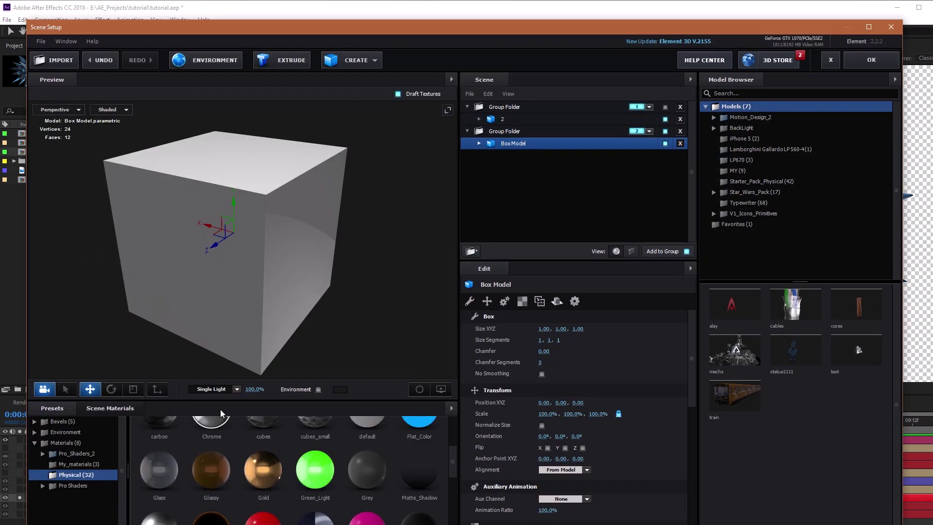
pyautogui.moveTo(220, 410); pyautogui.dragTo(278, 276)
pyautogui.click(141, 408)
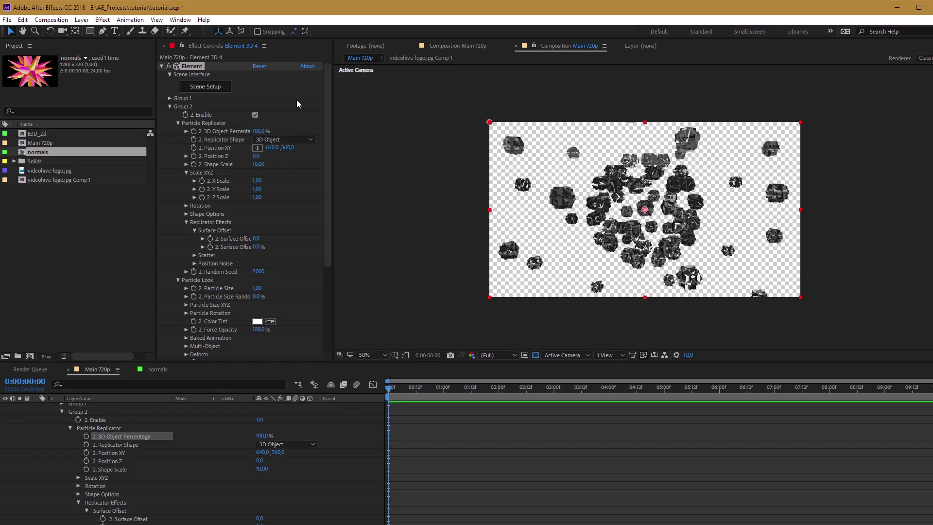
# Assign the star's group folder to group 2 in the Element scene, and set Group 2's Replicator Shape to 3D Object.
pyautogui.click(219, 88)
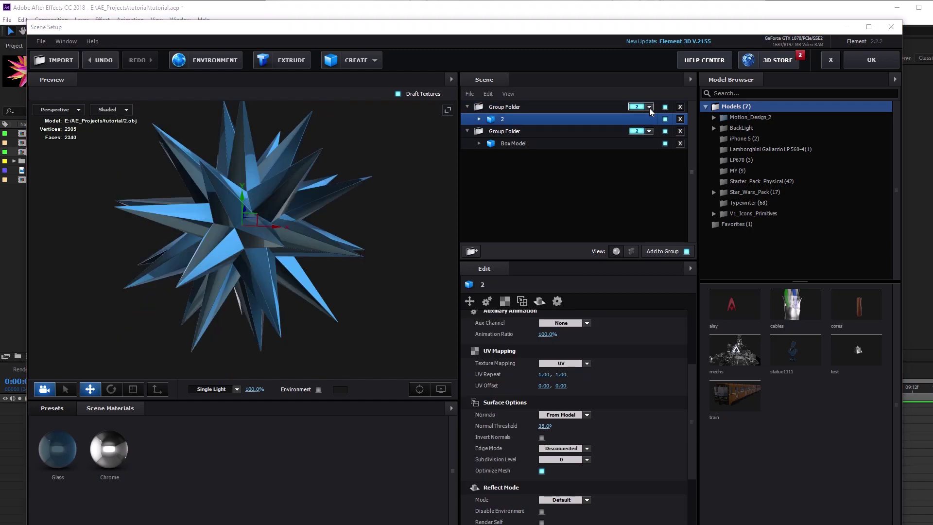
pyautogui.click(650, 107)
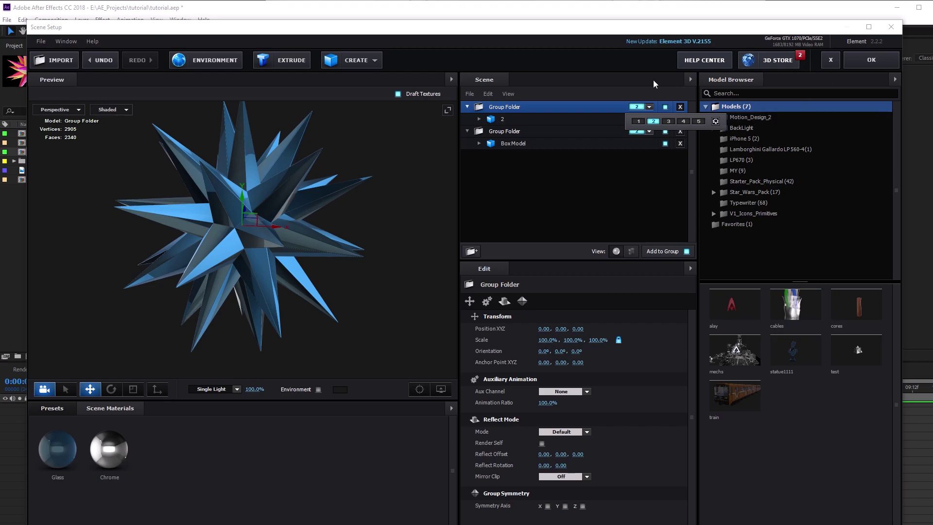
pyautogui.click(641, 61)
pyautogui.click(863, 60)
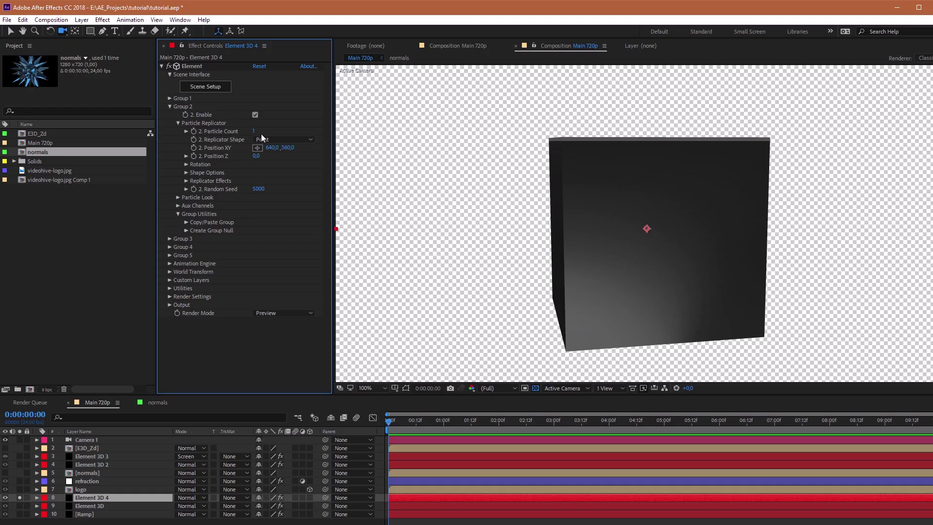
pyautogui.click(263, 138)
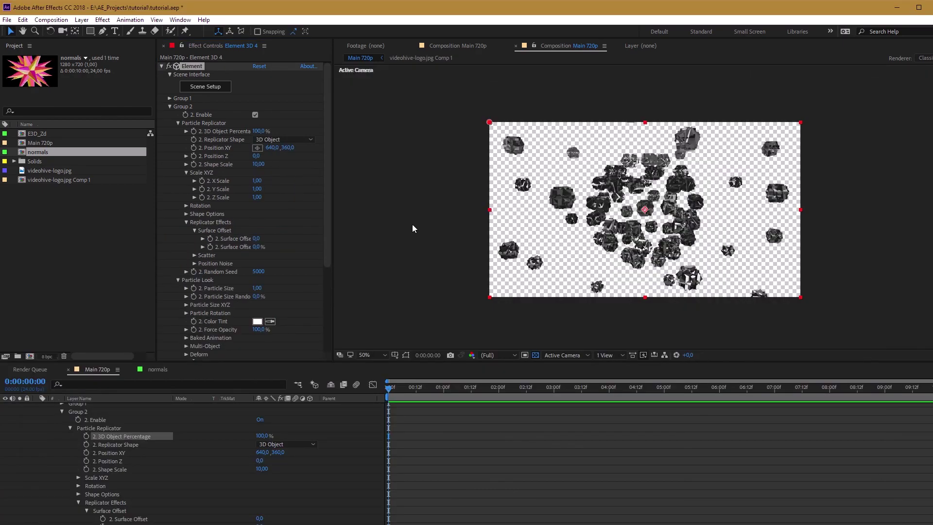
# Set Group 2's 3D Object Percentage to 29%, Shape Scale to 3.80 and Scatter to 1.2, and adjust the Surface Offset.
pyautogui.moveTo(259, 131)
pyautogui.mouseDown()
pyautogui.moveTo(228, 131)
pyautogui.moveTo(250, 134)
pyautogui.mouseUp()
pyautogui.scroll(1, 517, 221)
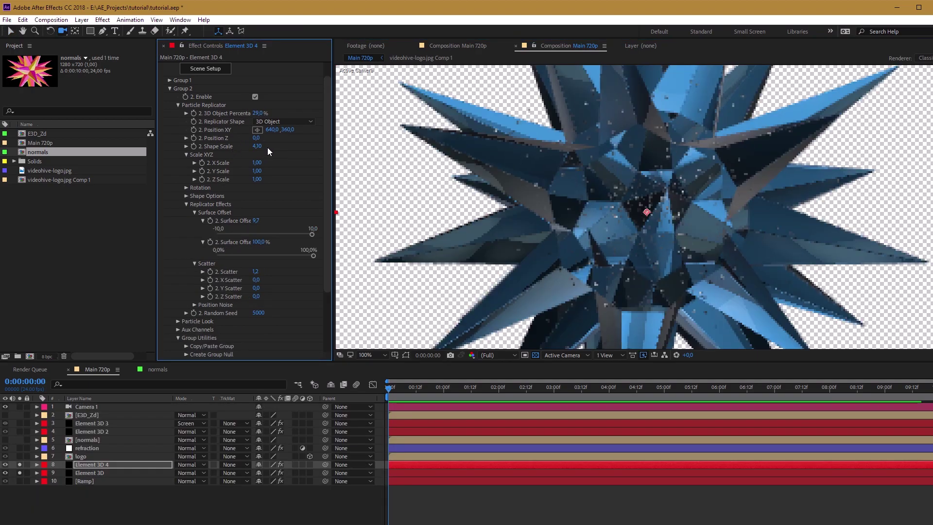
pyautogui.moveTo(267, 147); pyautogui.dragTo(267, 147)
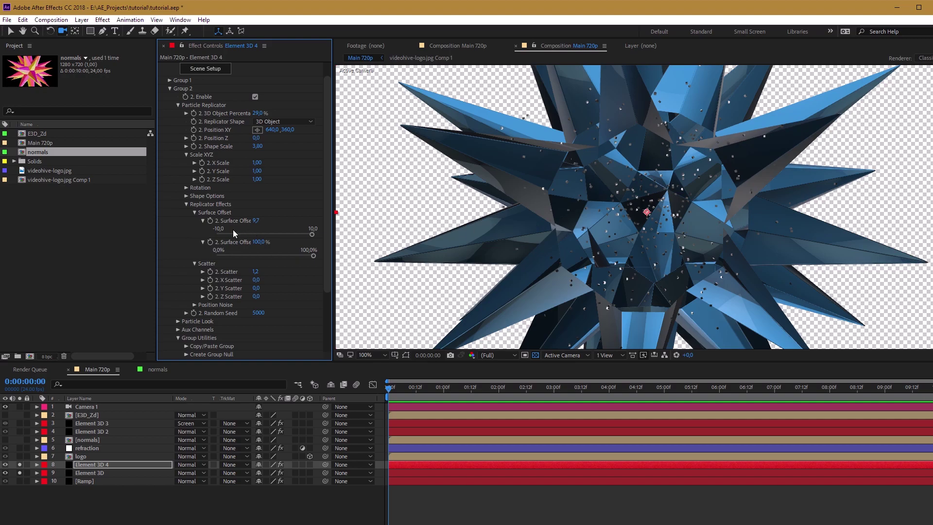
pyautogui.moveTo(287, 235); pyautogui.dragTo(226, 235)
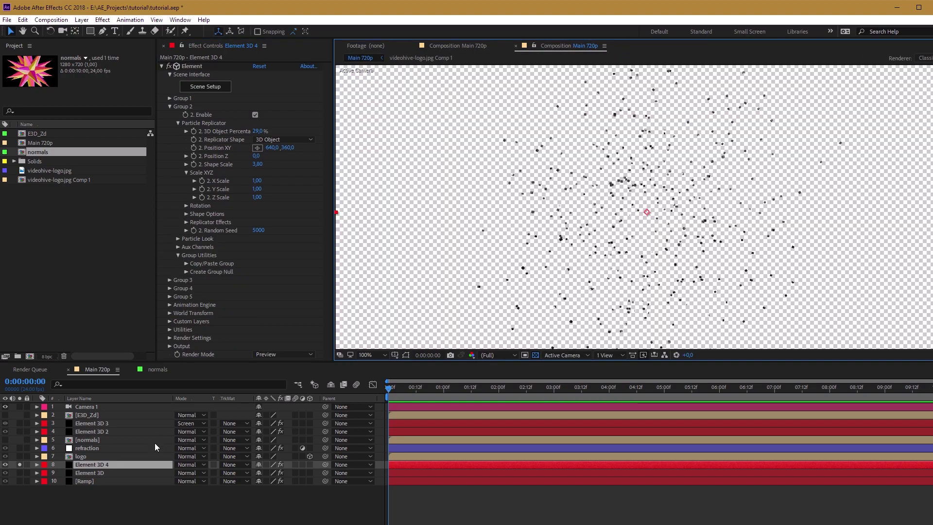
# Rename the Element 3D 4 layer as blinks.
pyautogui.press('Return')
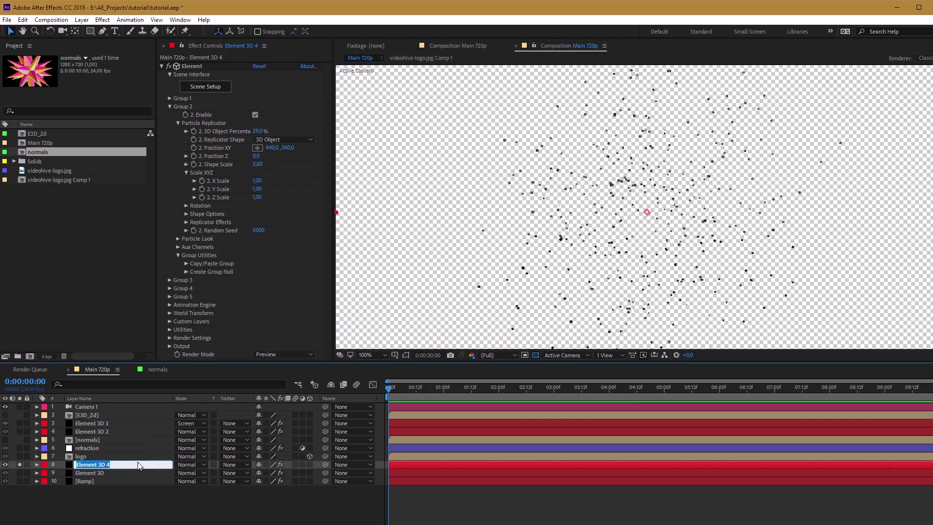
pyautogui.write('blionks')
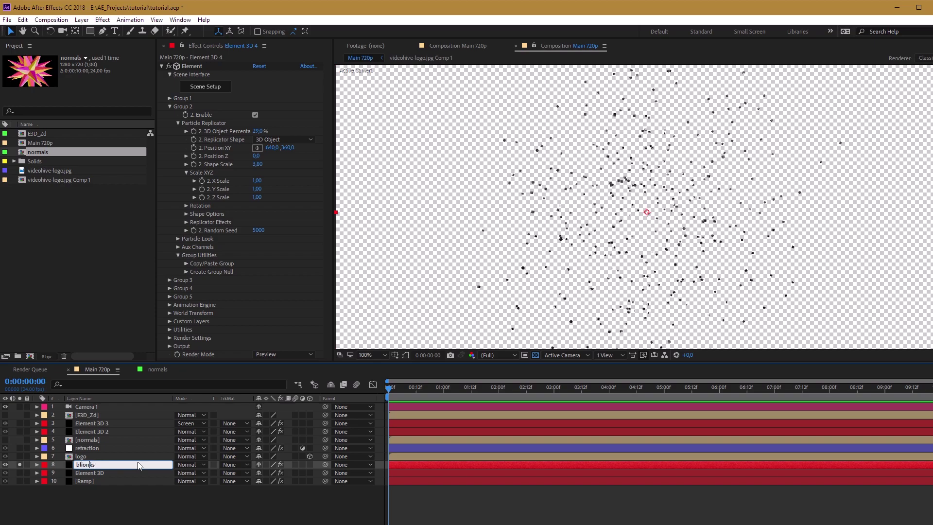
pyautogui.press('BackSpace')
pyautogui.press('Return')
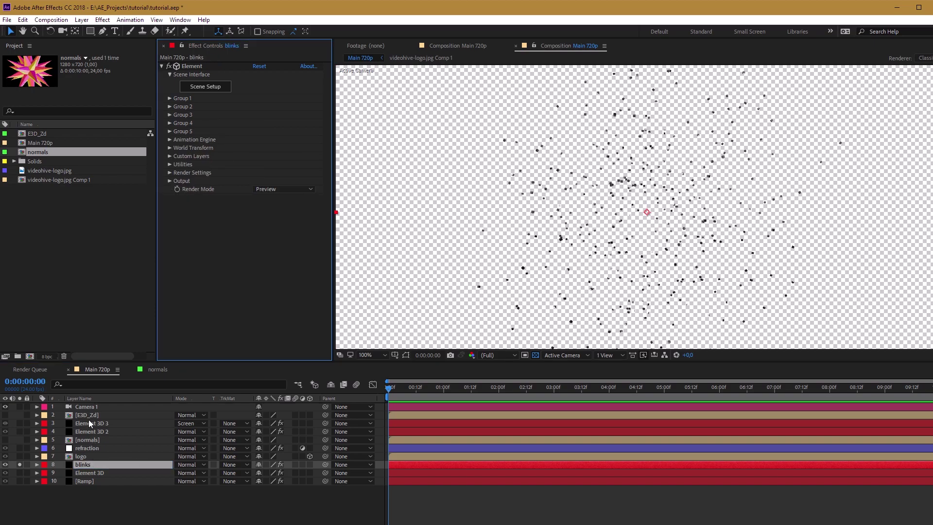
# Turn off Preserve Alpha for the Z Depth output in the E3D_Zd composition and return to the Main 720p composition.
pyautogui.click(96, 416)
pyautogui.doubleClick(104, 415)
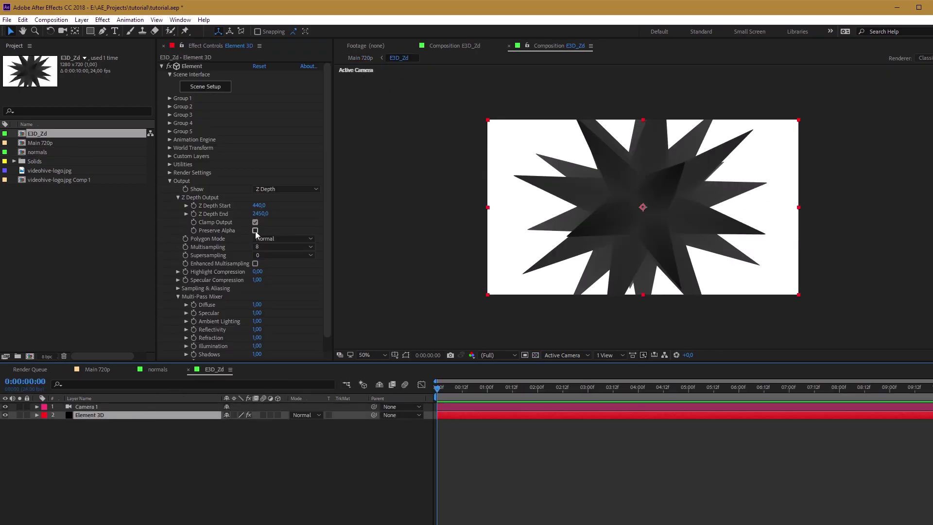
pyautogui.click(255, 231)
pyautogui.click(104, 372)
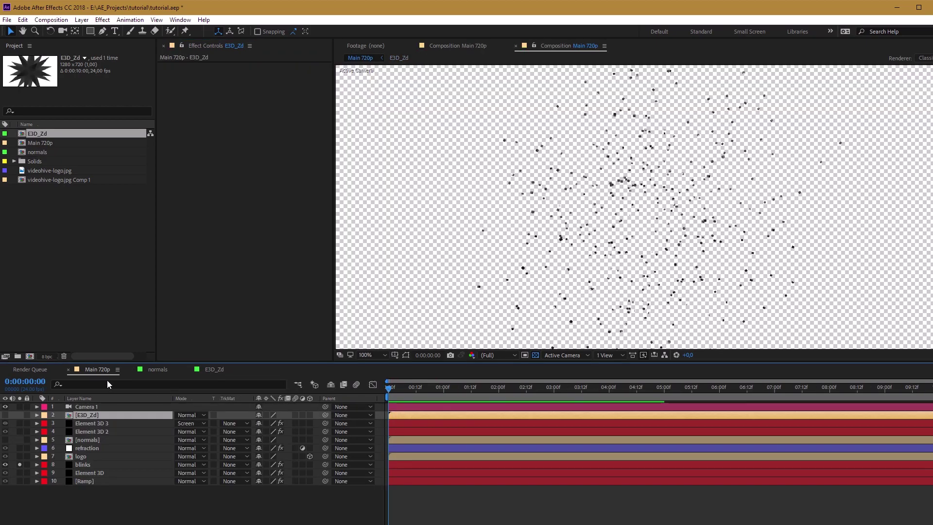
# Apply Set Matte to the blinks layer with E3D_Zd as the matte layer, and increase its Physical Environment exposure.
pyautogui.click(88, 464)
pyautogui.hotkey('ctrl', 'space')
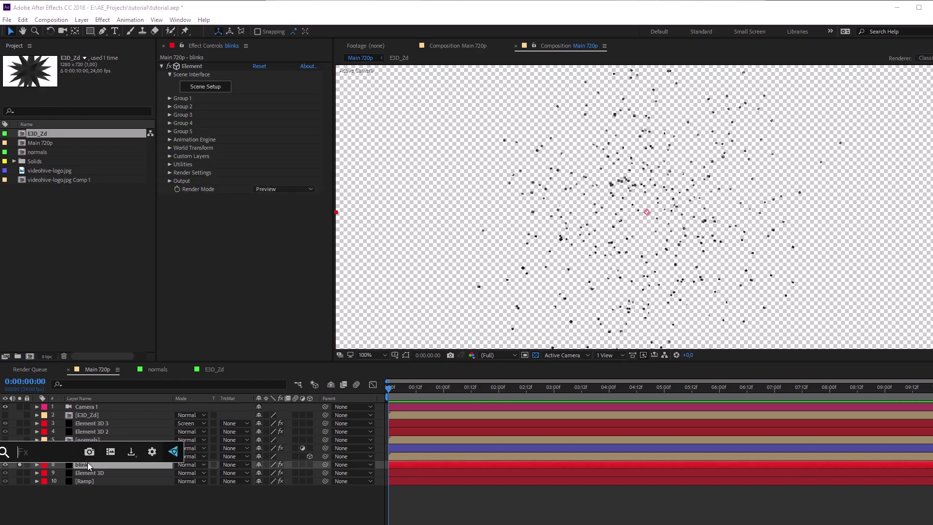
pyautogui.write('set')
pyautogui.press('Return')
pyautogui.click(279, 206)
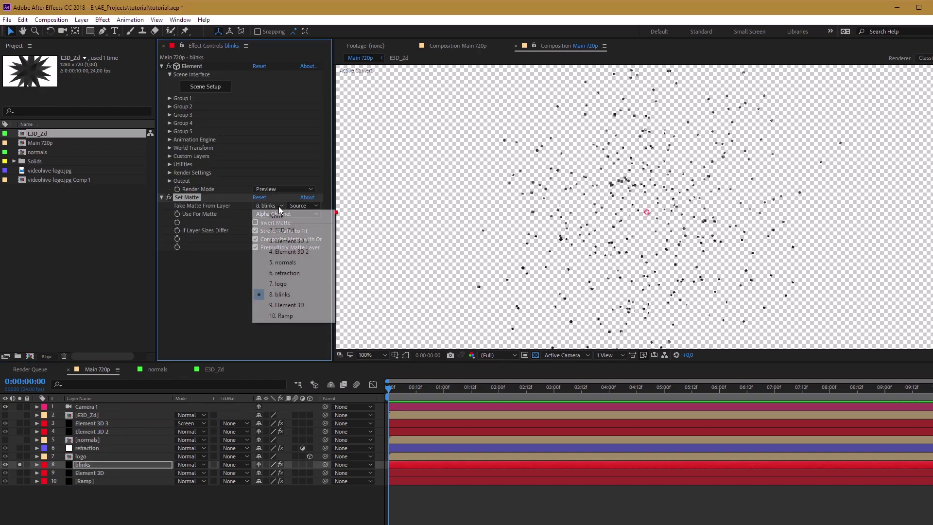
pyautogui.click(288, 226)
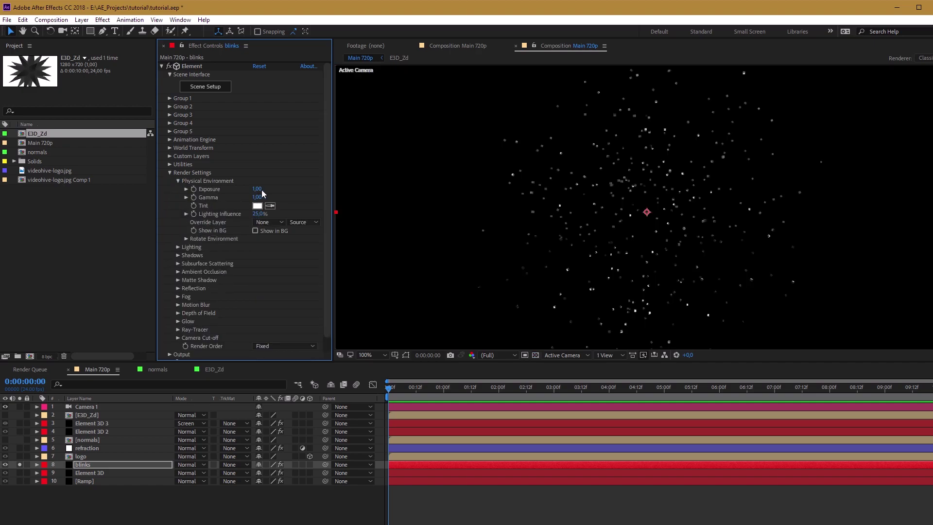
pyautogui.moveTo(262, 189); pyautogui.dragTo(305, 198)
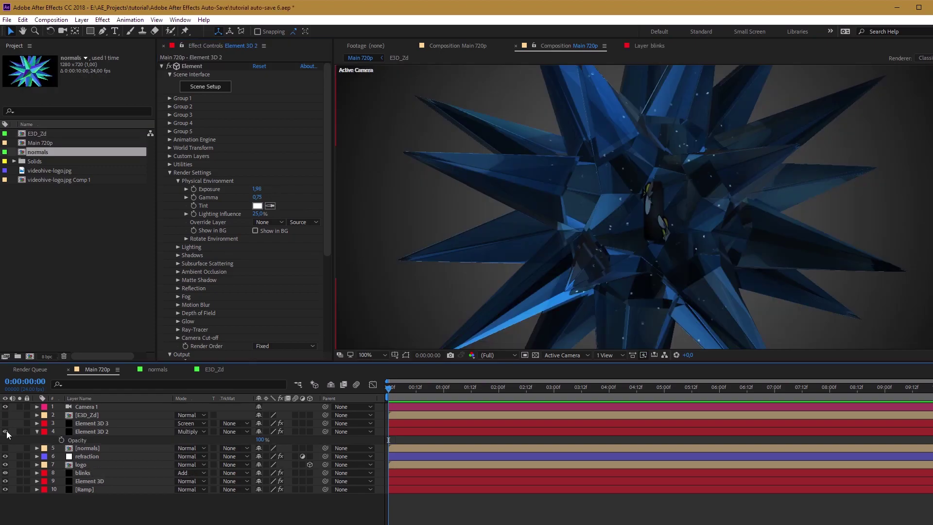
# Toggle the Element 3D 2 layer's visibility and solo state to compare the layers, and orbit the camera around the star.
pyautogui.click(5, 431)
pyautogui.click(92, 432)
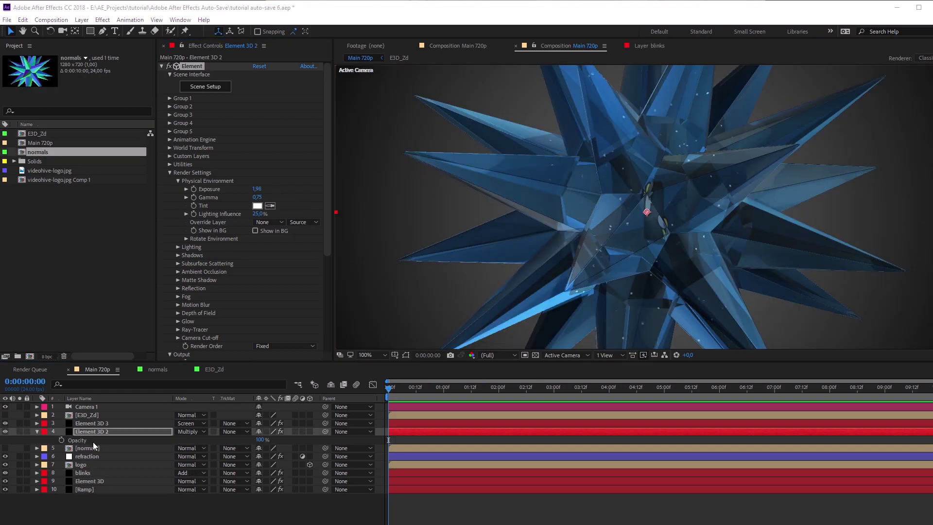
pyautogui.click(20, 432)
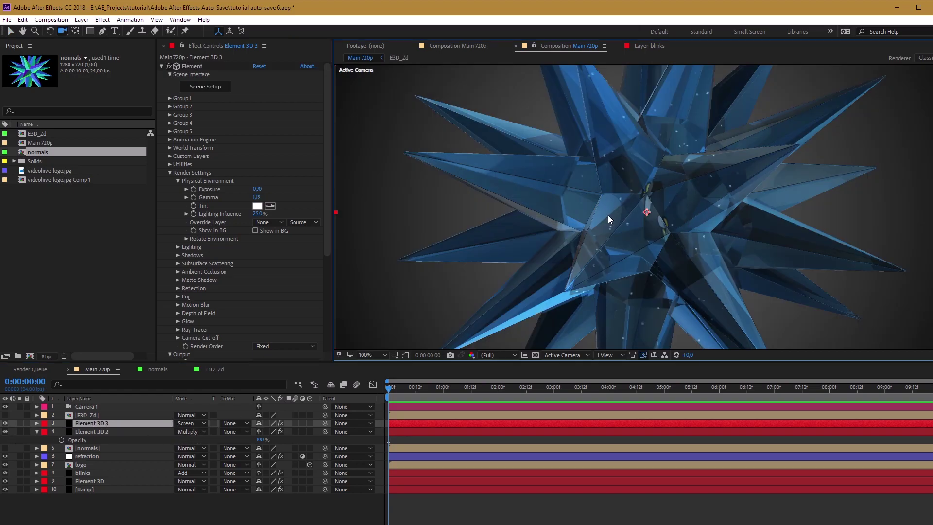
pyautogui.moveTo(608, 215); pyautogui.dragTo(652, 215)
pyautogui.moveTo(660, 249); pyautogui.dragTo(689, 252)
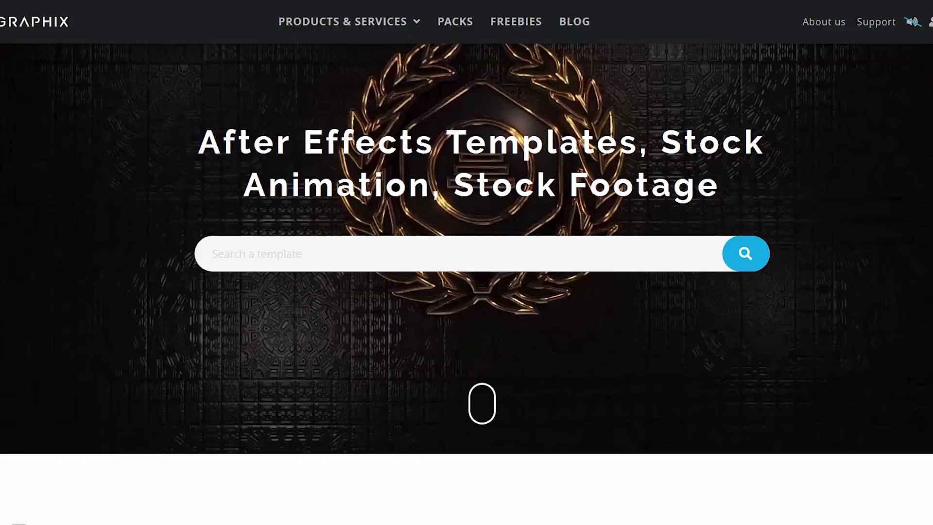